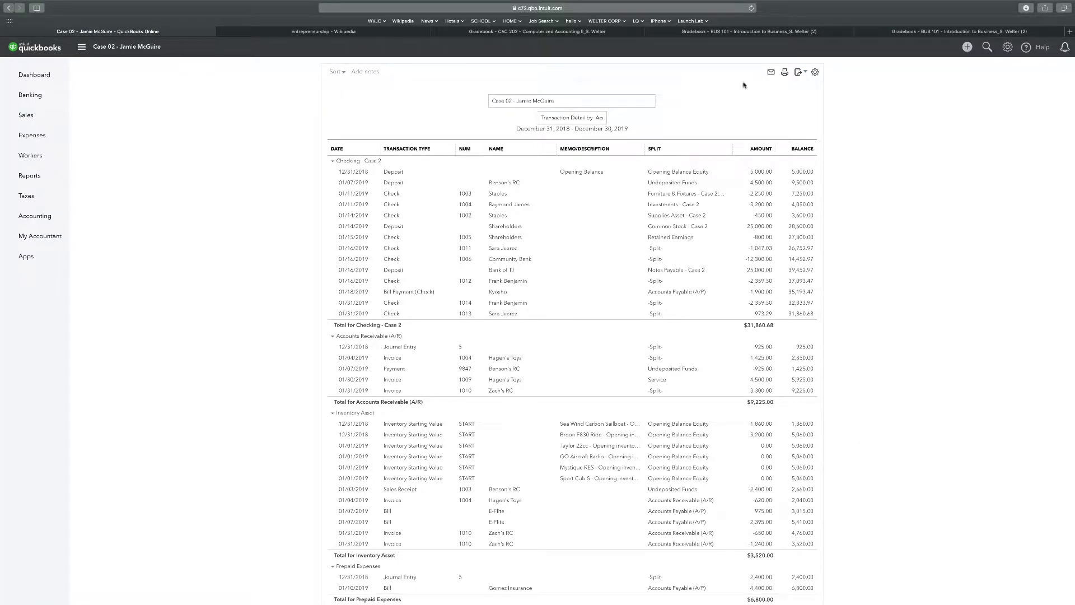
In Account and Settings, rename the company to 'Case 03' plus the owner's name, and save
{"action": "left_click", "coordinate": [29, 77]}
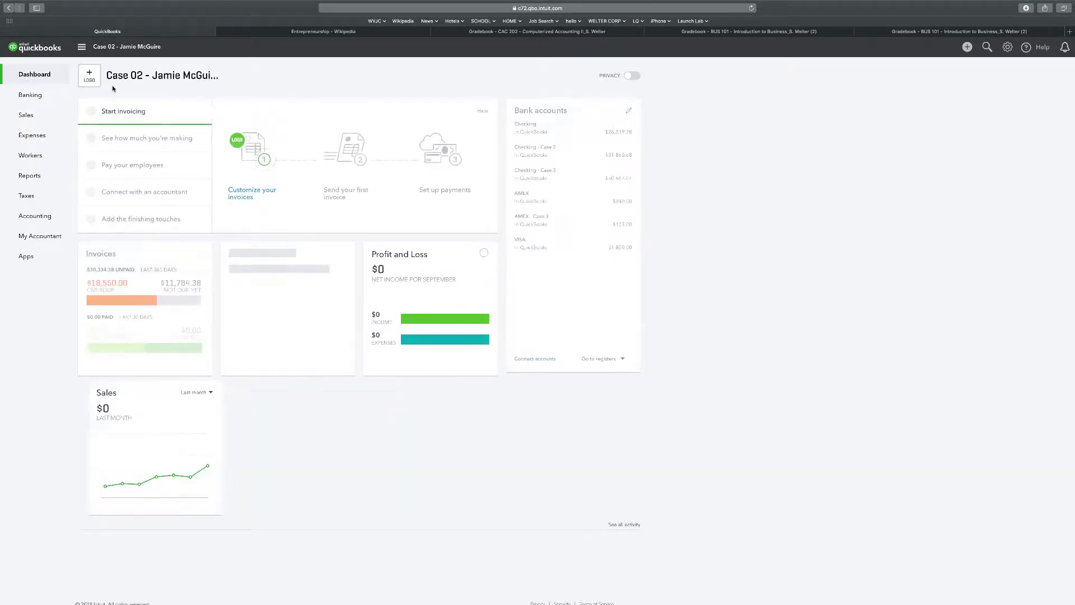
{"action": "left_click", "coordinate": [136, 90]}
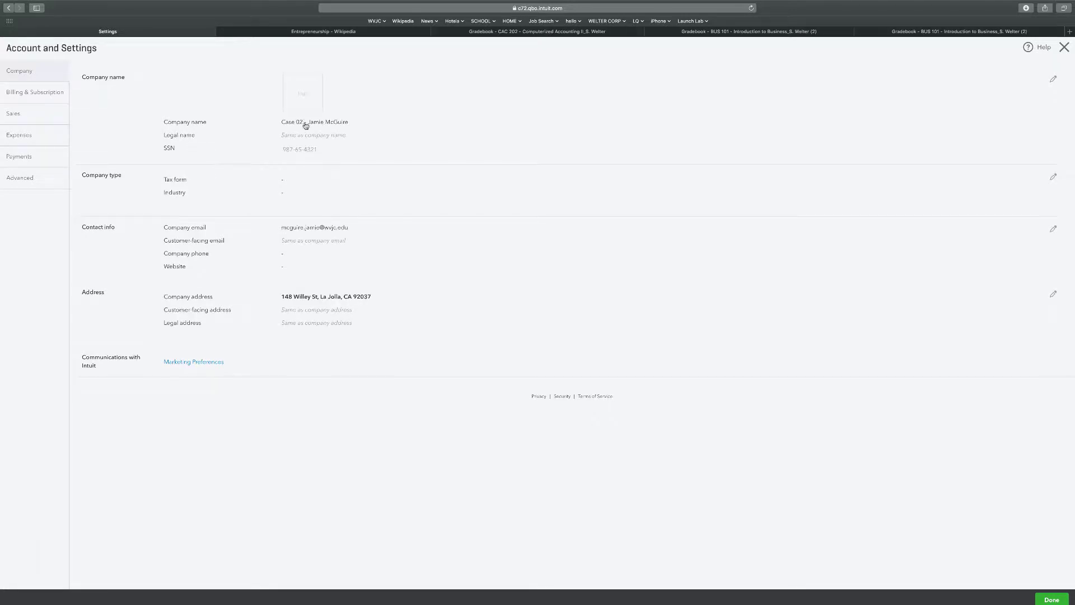
{"action": "left_click", "coordinate": [305, 125]}
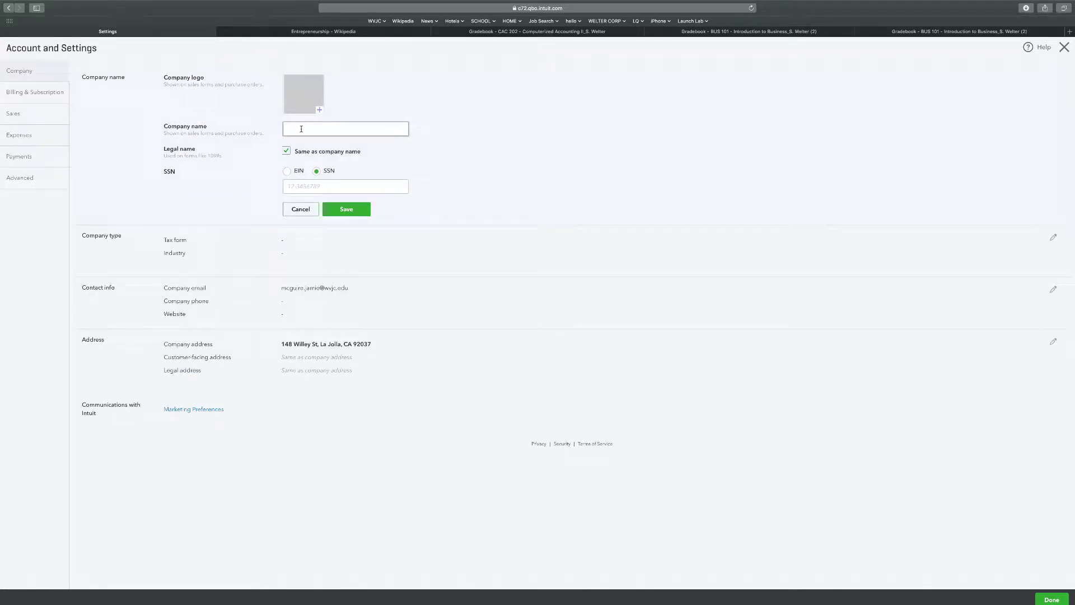
{"action": "type", "text": "CASE"}
{"action": "key", "text": "BackSpace"}
{"action": "key", "text": "BackSpace"}
{"action": "type", "text": "ase 03 - Jami"}
{"action": "left_click", "coordinate": [339, 207]}
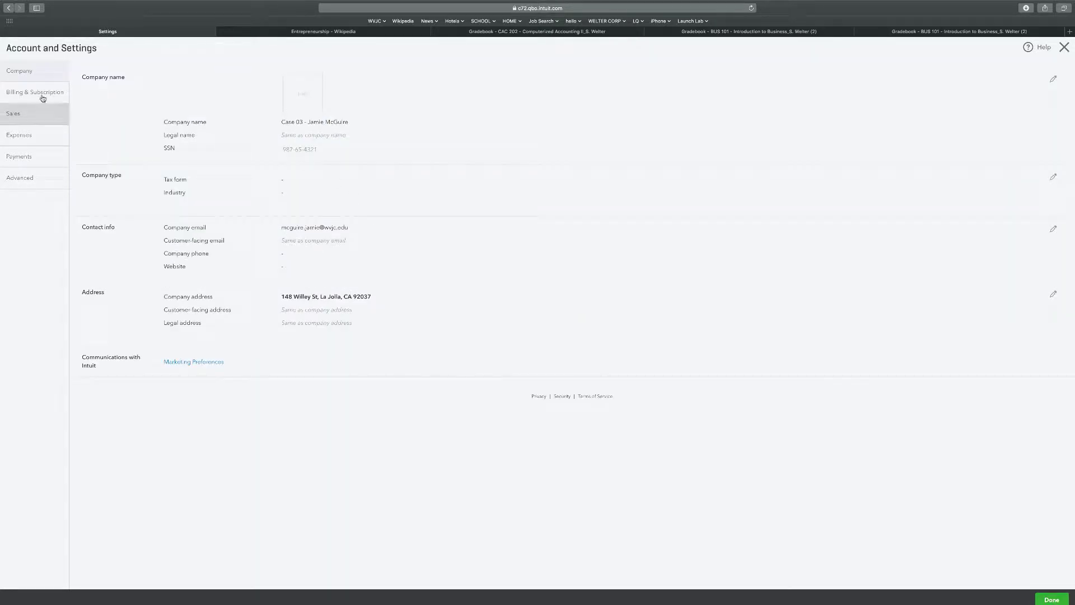
Close the settings and start a new bill with Samsung Inc. as the vendor
{"action": "left_click", "coordinate": [1050, 599]}
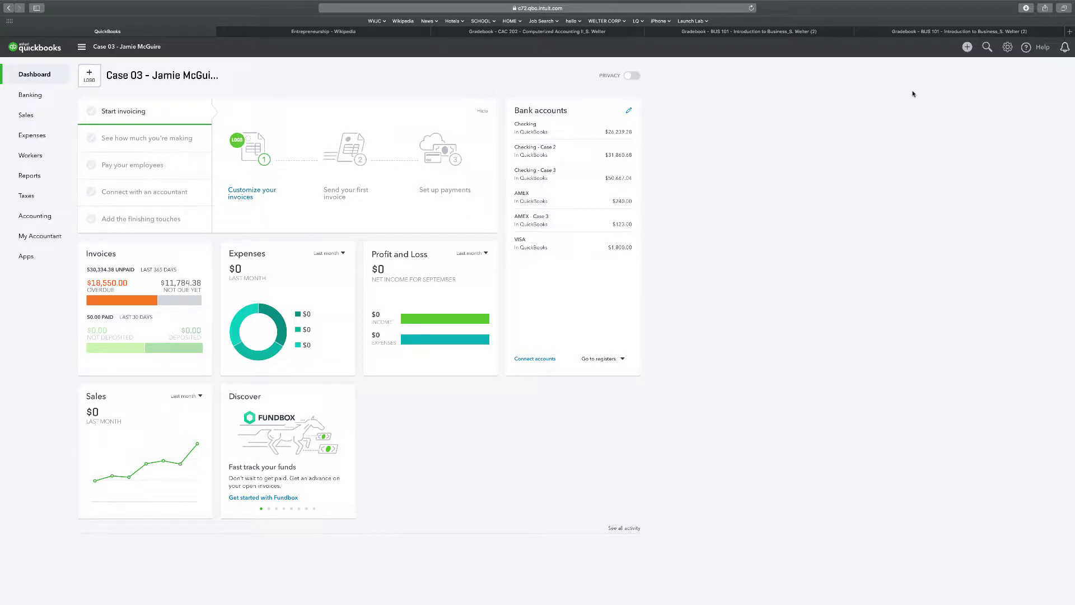
{"action": "left_click", "coordinate": [967, 47]}
{"action": "left_click", "coordinate": [751, 130]}
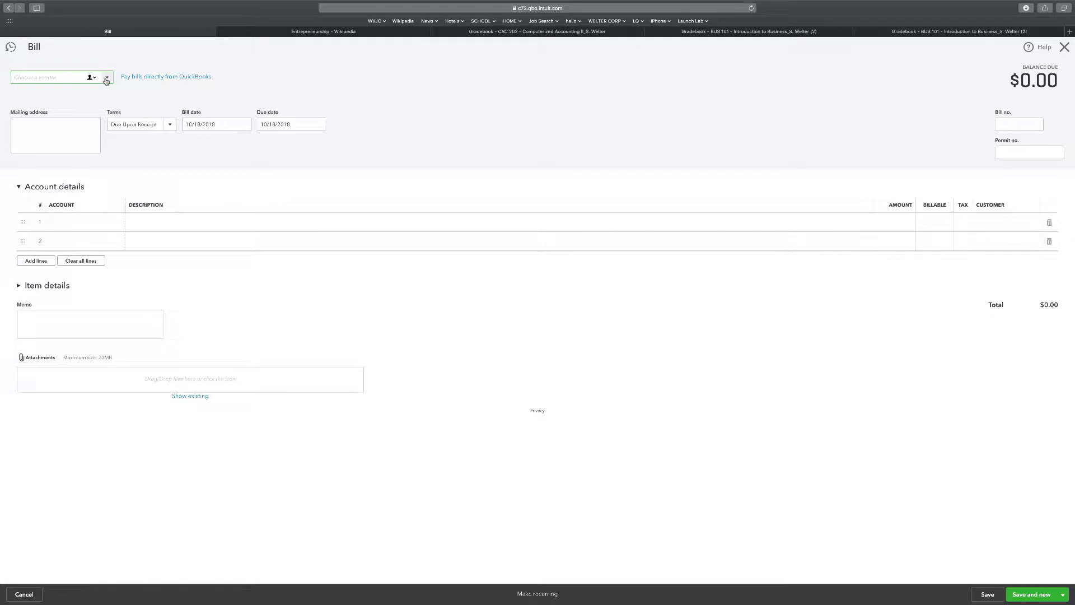
{"action": "left_click", "coordinate": [107, 79]}
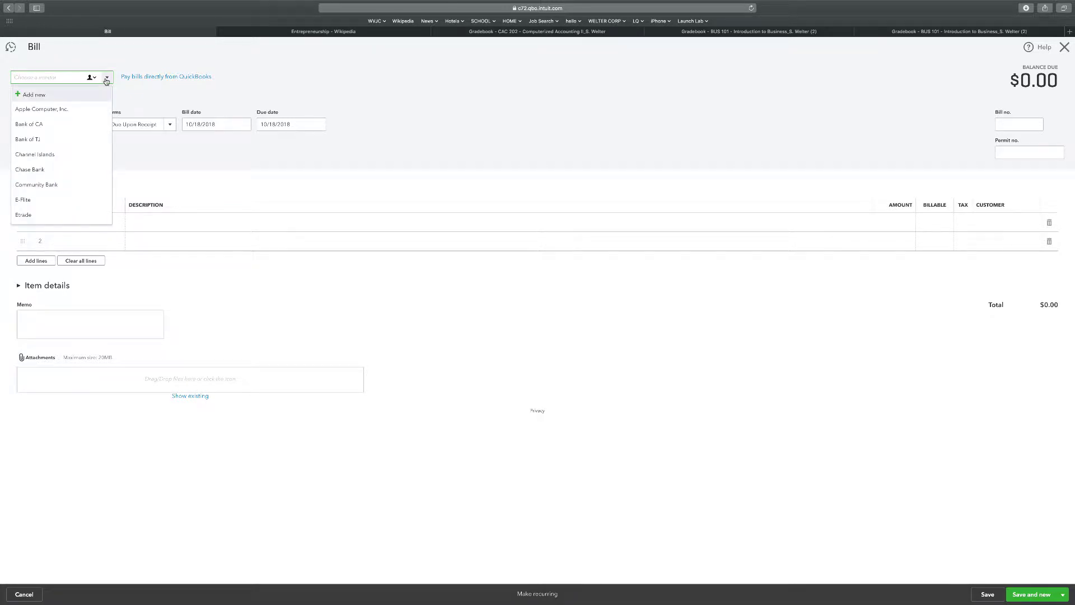
{"action": "scroll", "coordinate": [59, 177], "scroll_direction": "down", "scroll_amount": 3}
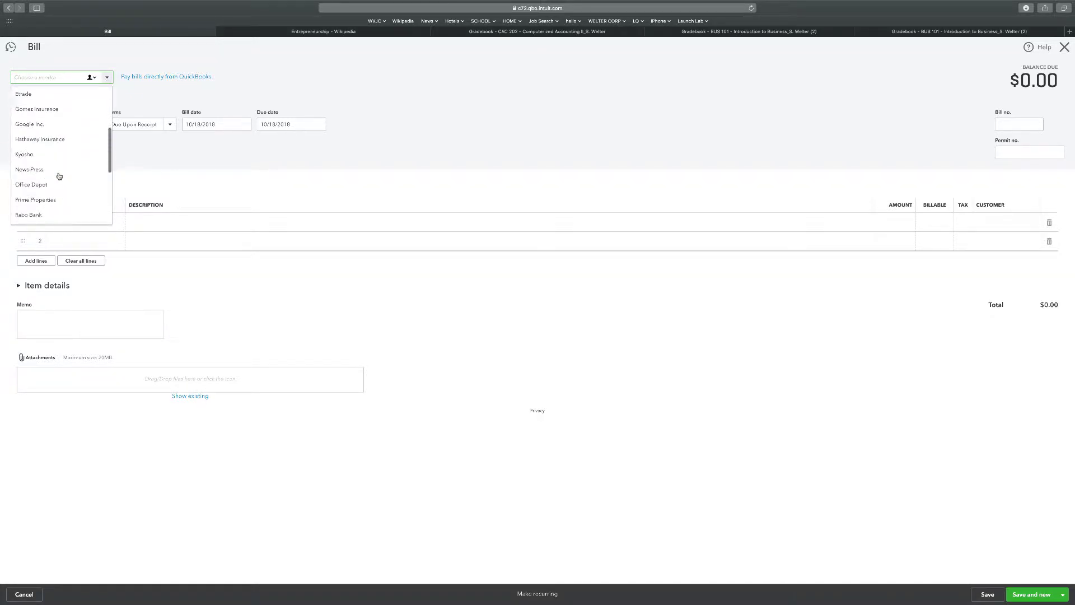
{"action": "scroll", "coordinate": [59, 176], "scroll_direction": "down", "scroll_amount": 3}
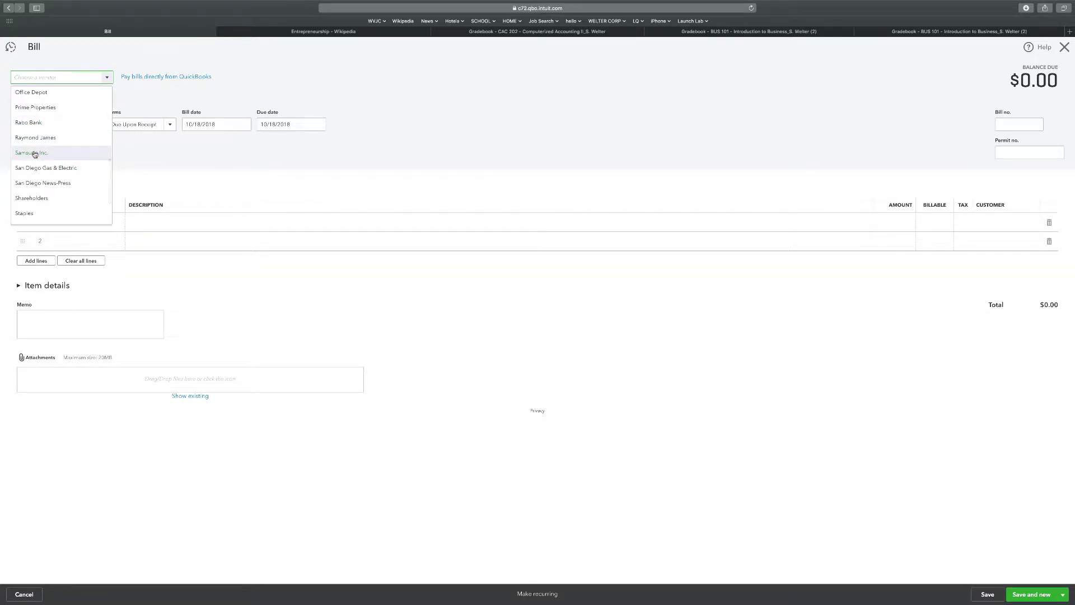
{"action": "left_click", "coordinate": [34, 153]}
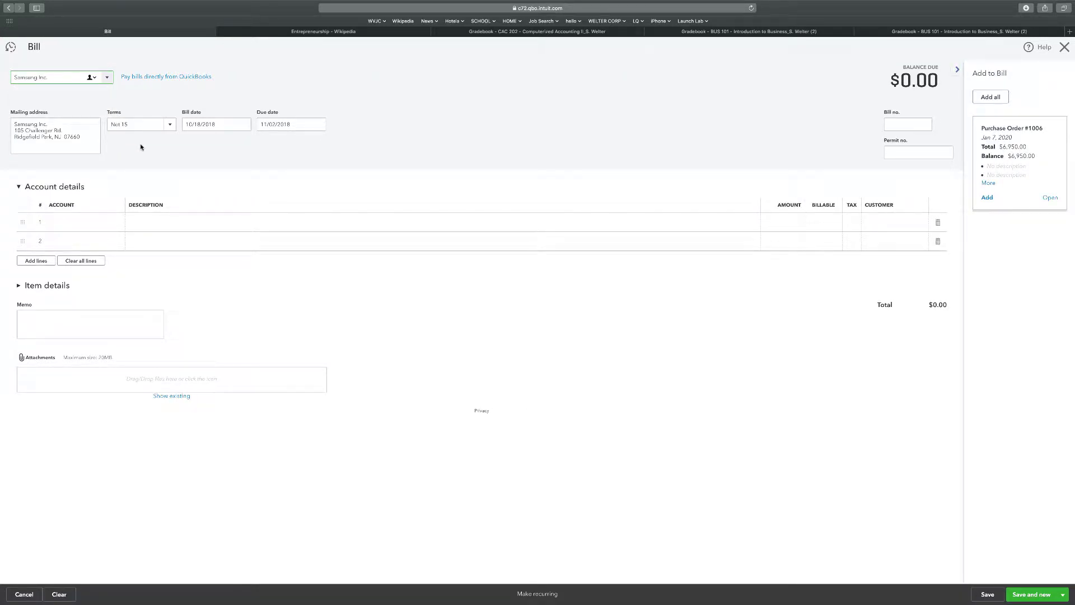
Set the bill date to 01/30/2020, giving Net 15 terms due 02/14/2020
{"action": "left_click", "coordinate": [214, 124]}
{"action": "type", "text": "1"}
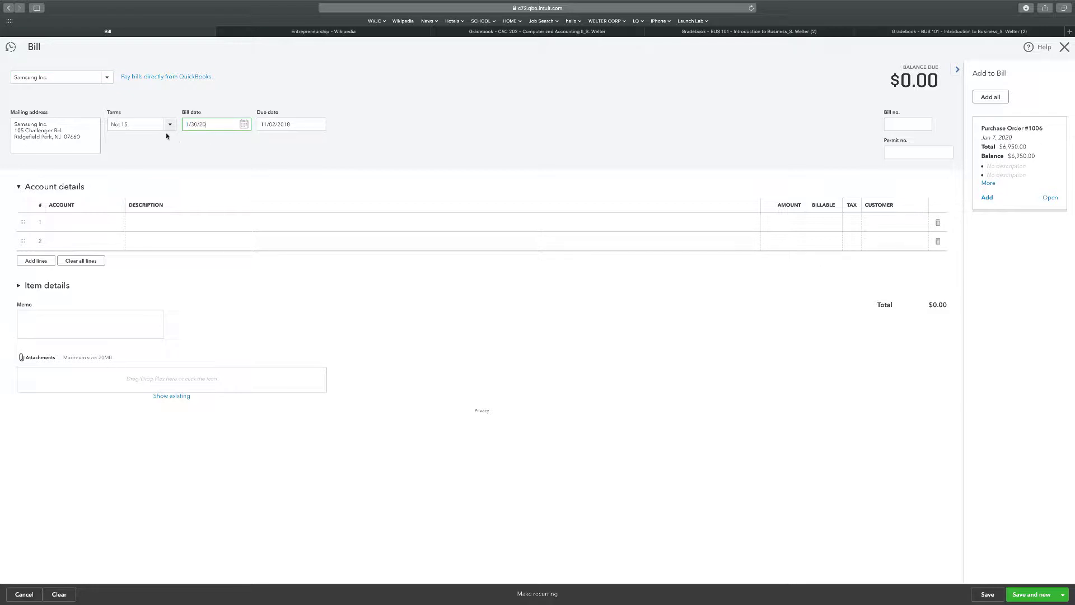
{"action": "left_click", "coordinate": [179, 145]}
Leave the account detail line empty and expand the Item details section instead
{"action": "left_click", "coordinate": [110, 224]}
{"action": "left_click", "coordinate": [116, 226]}
{"action": "scroll", "coordinate": [112, 285], "scroll_direction": "down", "scroll_amount": 5}
{"action": "scroll", "coordinate": [111, 285], "scroll_direction": "down", "scroll_amount": 5}
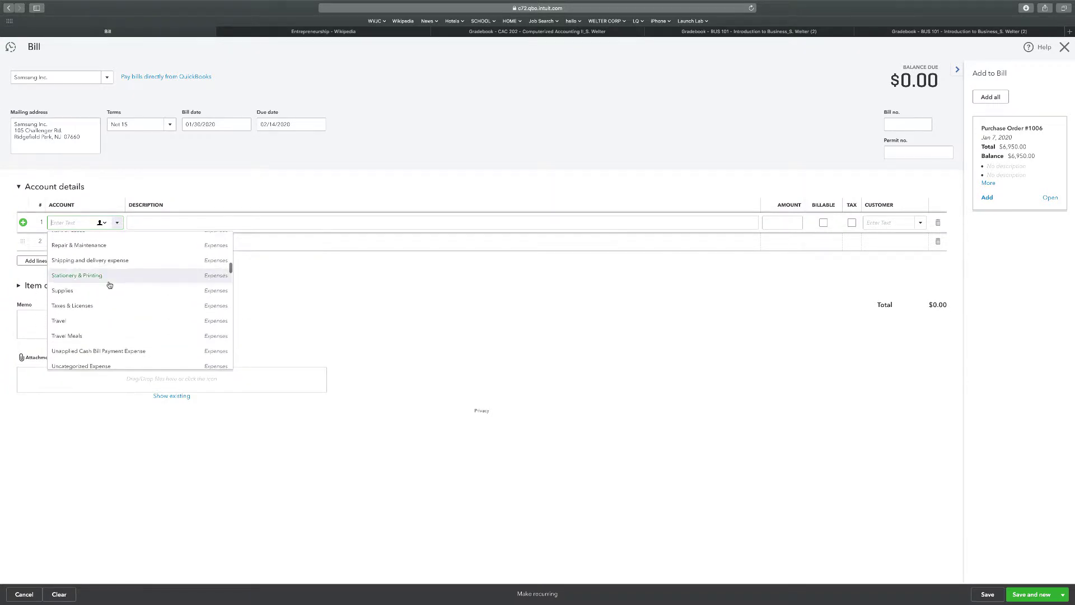
{"action": "scroll", "coordinate": [110, 284], "scroll_direction": "down", "scroll_amount": 5}
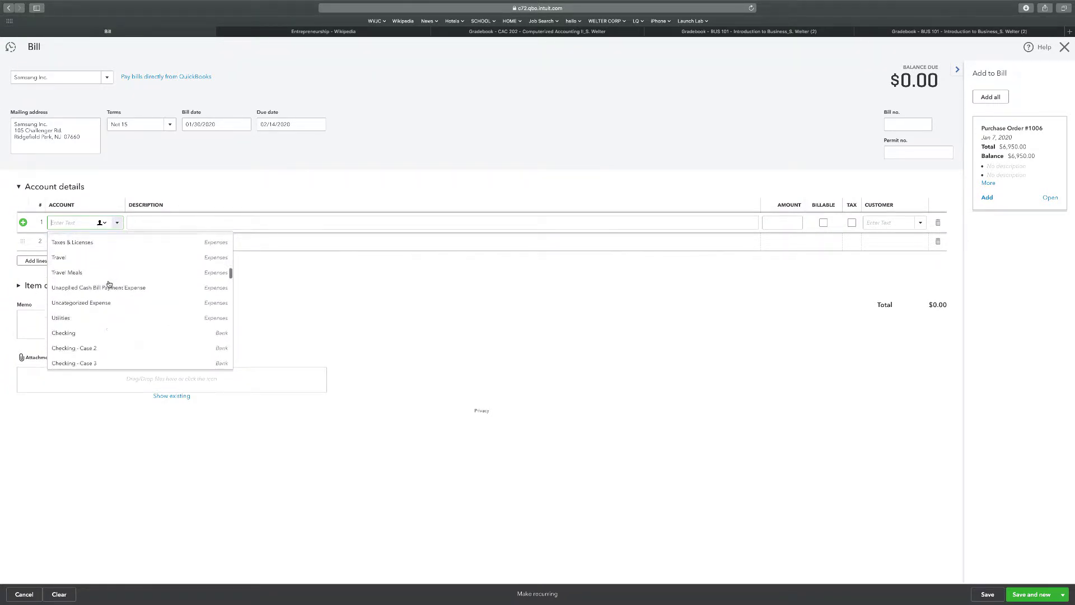
{"action": "scroll", "coordinate": [109, 284], "scroll_direction": "down", "scroll_amount": 10}
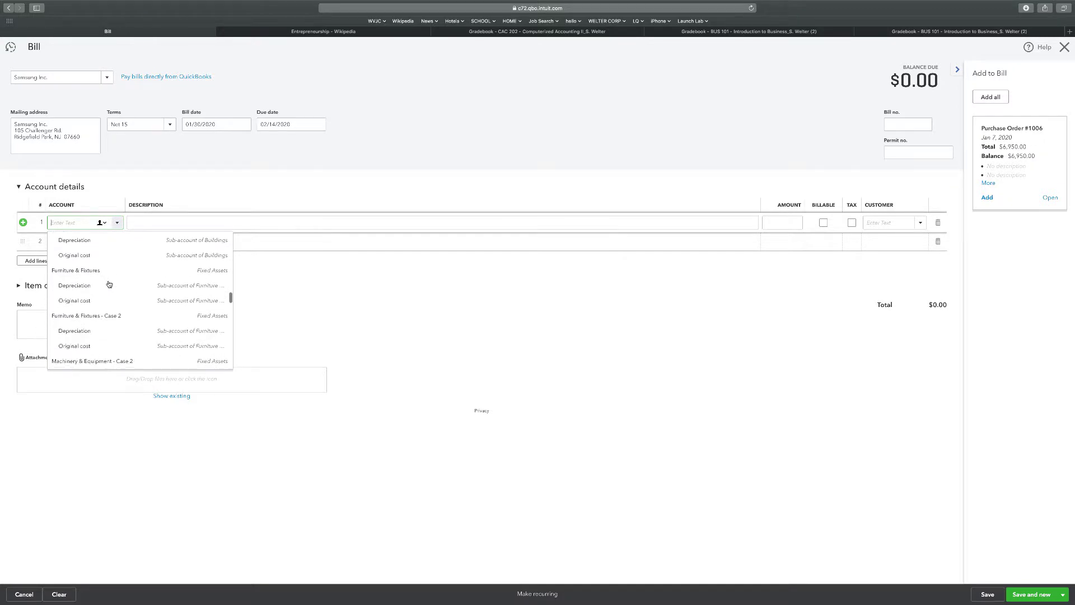
{"action": "scroll", "coordinate": [110, 284], "scroll_direction": "down", "scroll_amount": 10}
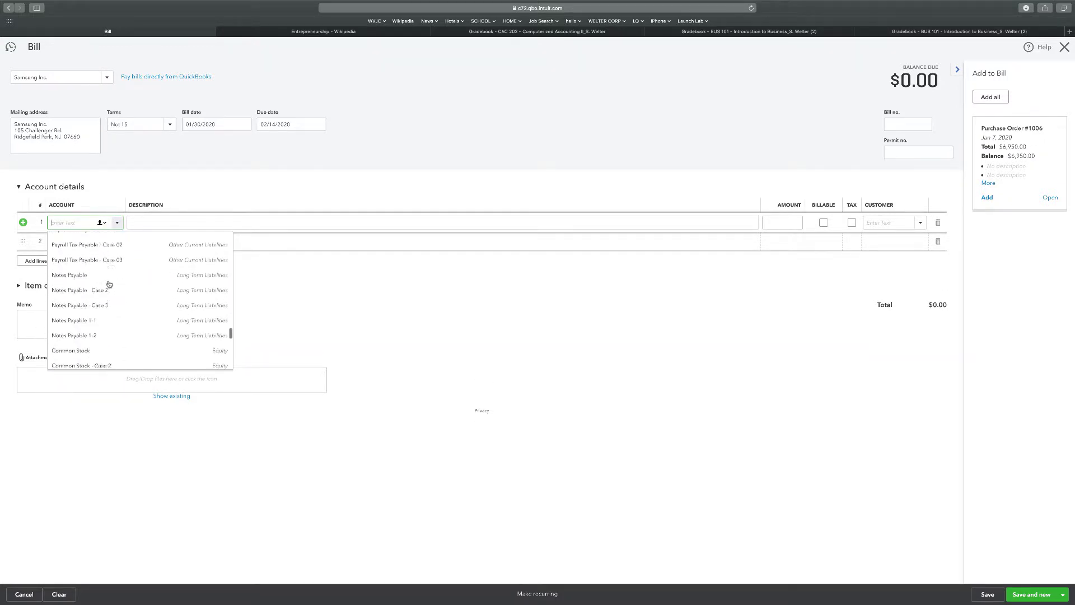
{"action": "scroll", "coordinate": [109, 284], "scroll_direction": "down", "scroll_amount": 10}
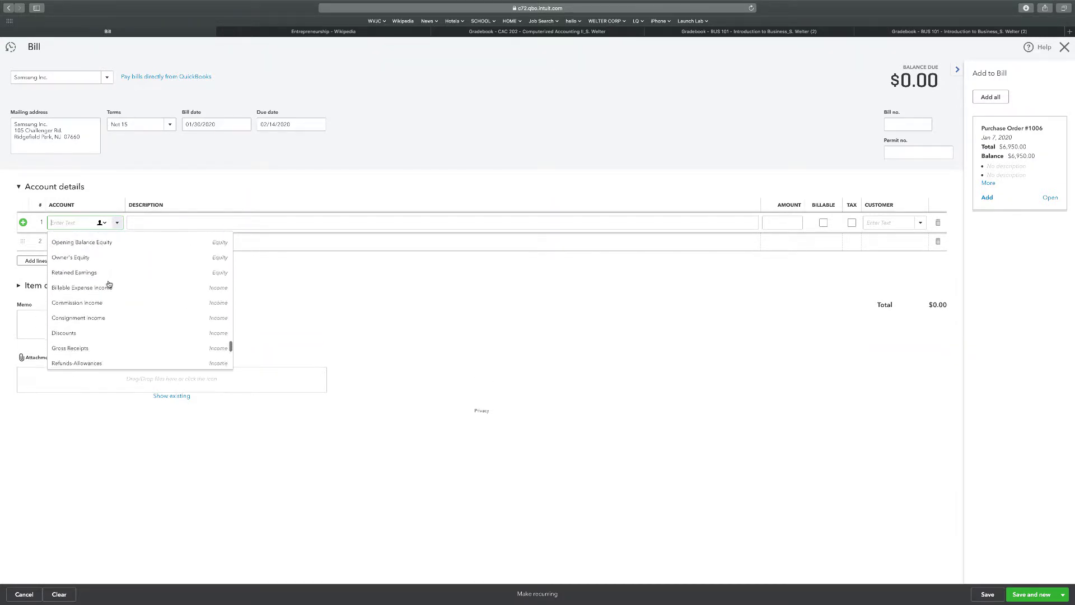
{"action": "scroll", "coordinate": [101, 271], "scroll_direction": "up", "scroll_amount": 20}
{"action": "left_click", "coordinate": [144, 167]}
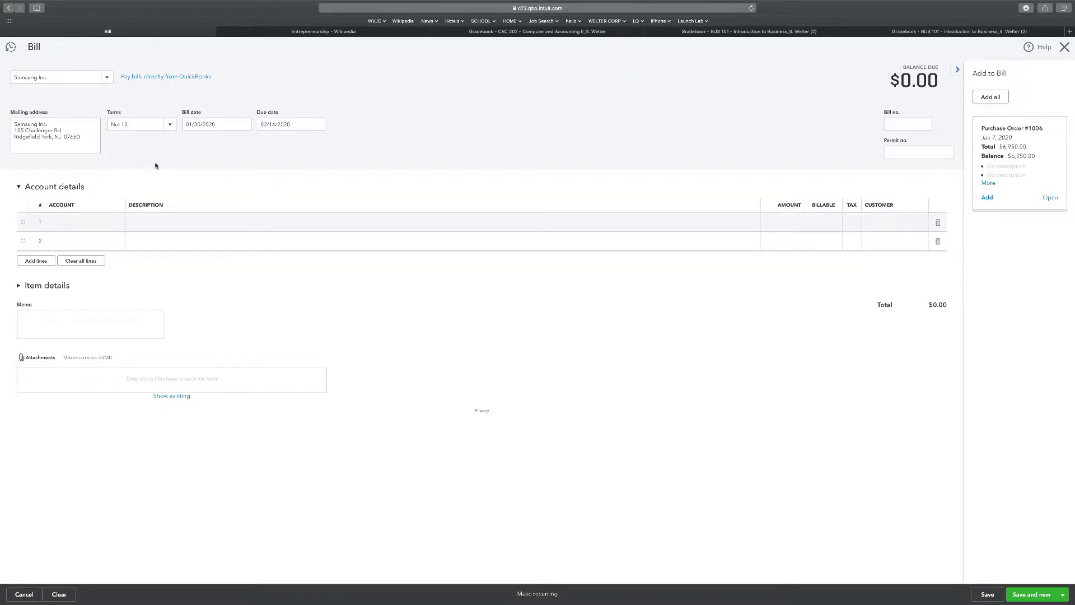
{"action": "left_click", "coordinate": [27, 288]}
Add Samsung Galaxy 8 at 350 with quantity 5 as the first item line
{"action": "left_click", "coordinate": [101, 326]}
{"action": "left_click", "coordinate": [117, 324]}
{"action": "scroll", "coordinate": [120, 384], "scroll_direction": "down", "scroll_amount": 5}
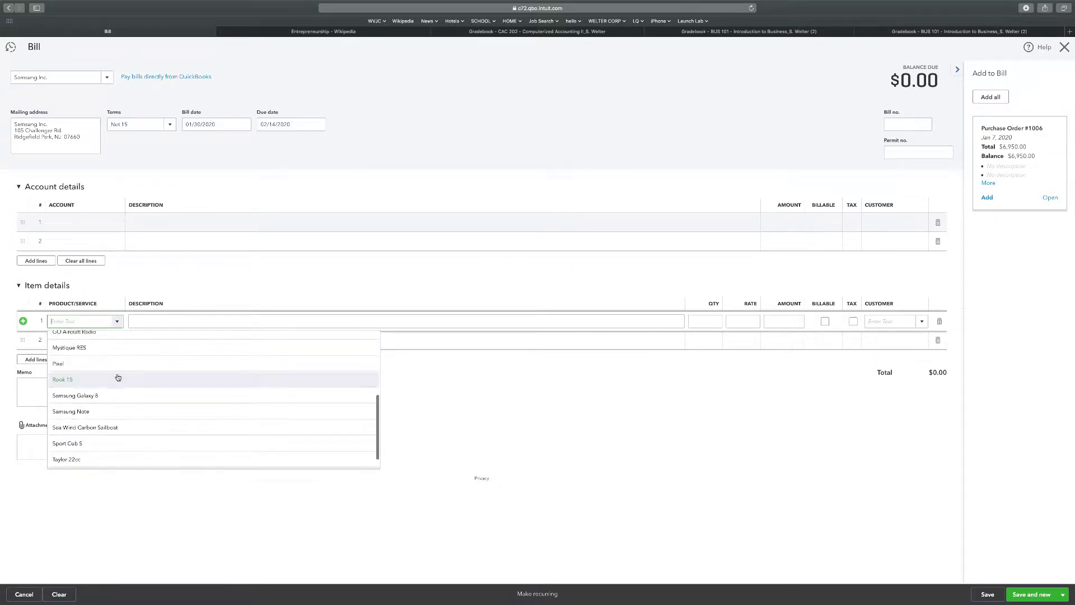
{"action": "left_click", "coordinate": [94, 394]}
{"action": "left_click", "coordinate": [162, 278]}
{"action": "left_click", "coordinate": [20, 286]}
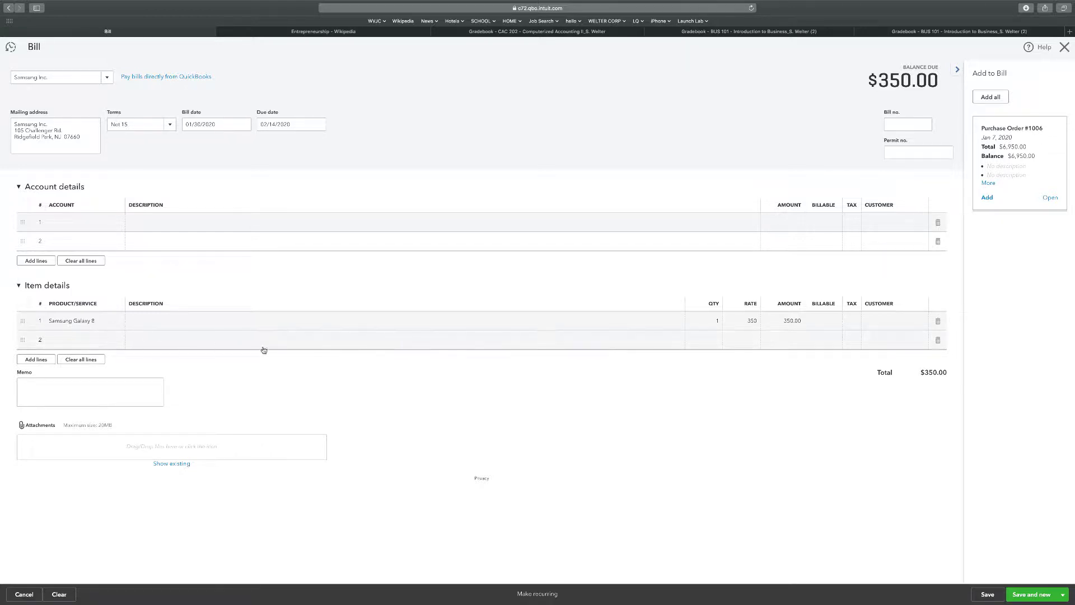
{"action": "left_click", "coordinate": [716, 322]}
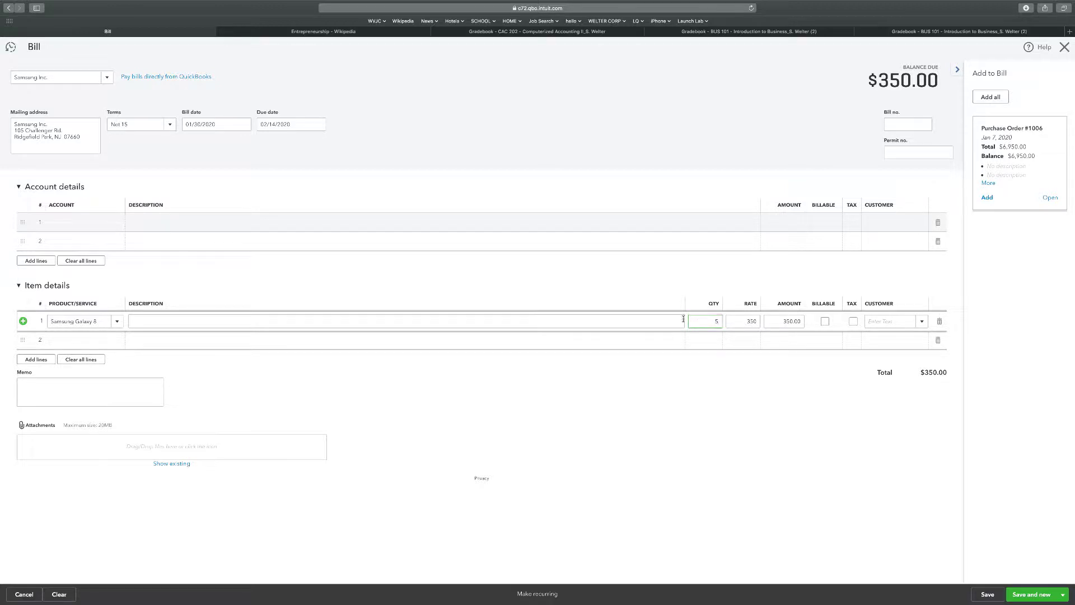
{"action": "type", "text": "5"}
{"action": "left_click", "coordinate": [644, 288]}
Add Samsung Note at 650 as the second item line
{"action": "left_click", "coordinate": [24, 299]}
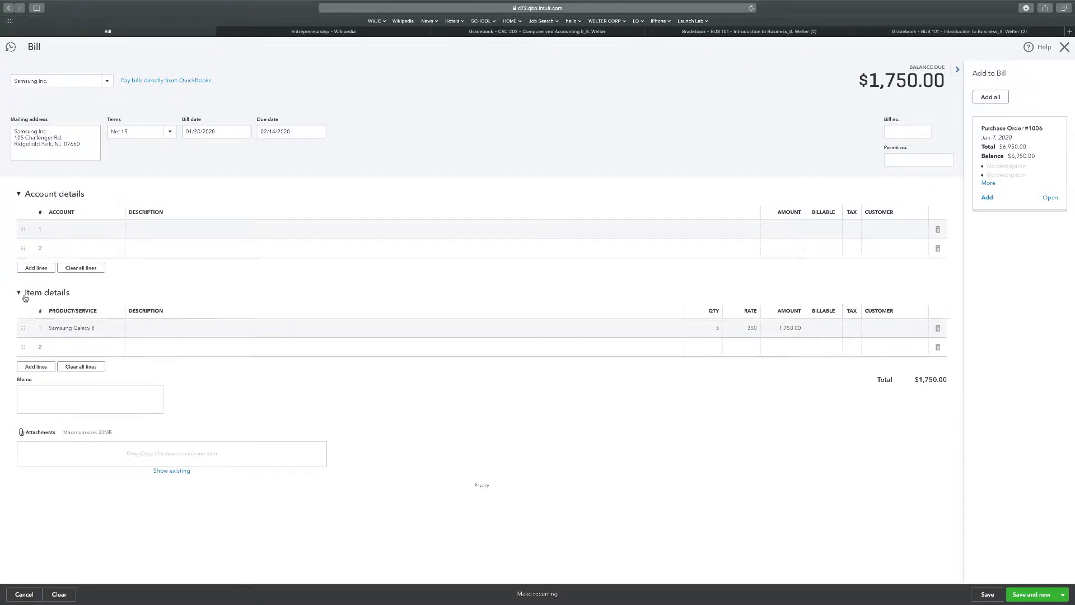
{"action": "left_click", "coordinate": [81, 348]}
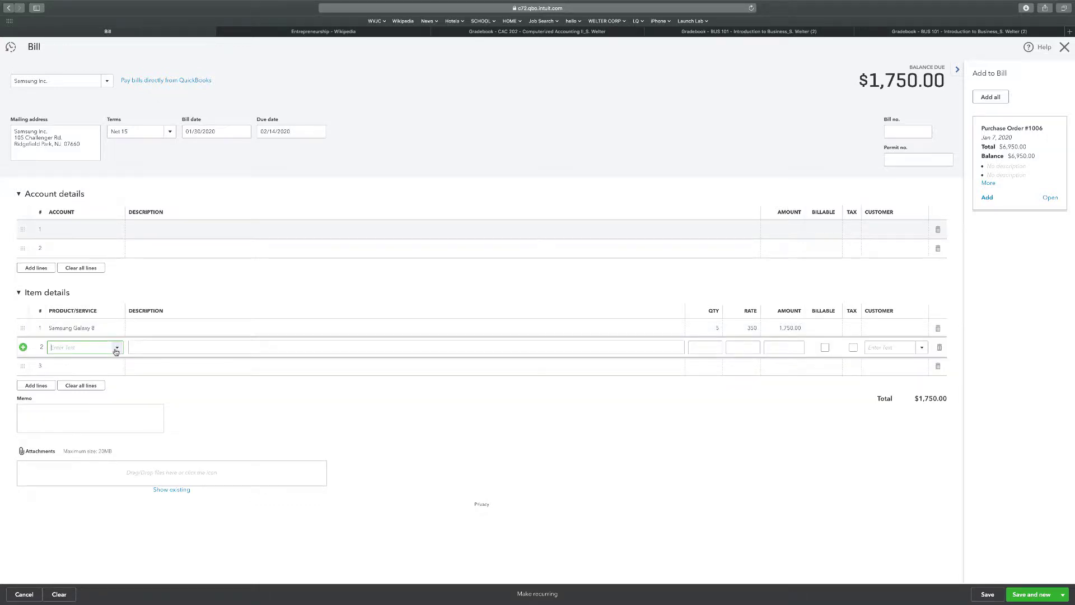
{"action": "left_click", "coordinate": [118, 348]}
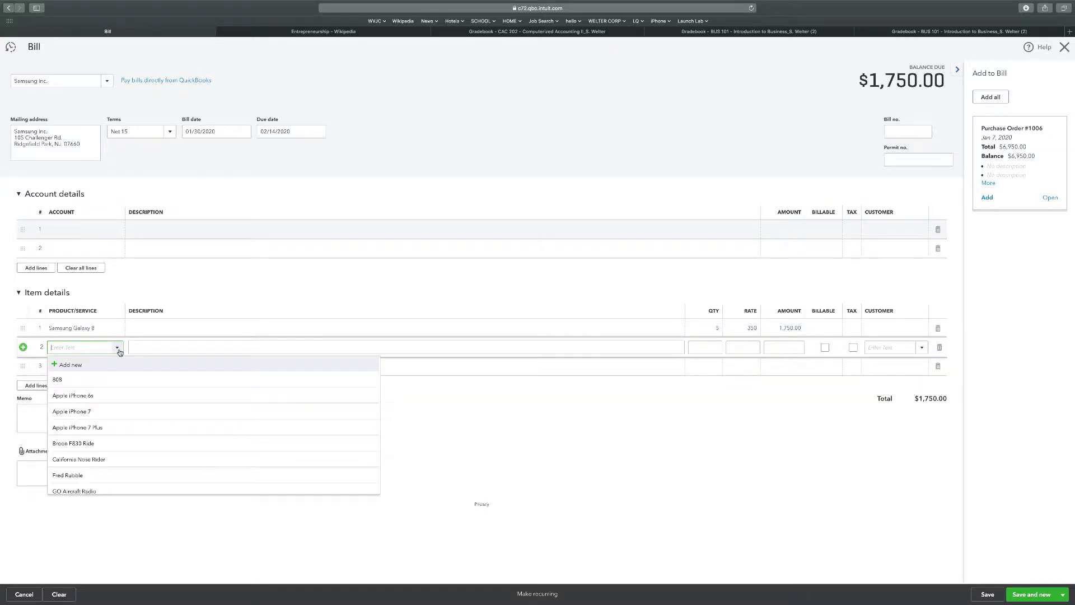
{"action": "scroll", "coordinate": [121, 399], "scroll_direction": "down", "scroll_amount": 5}
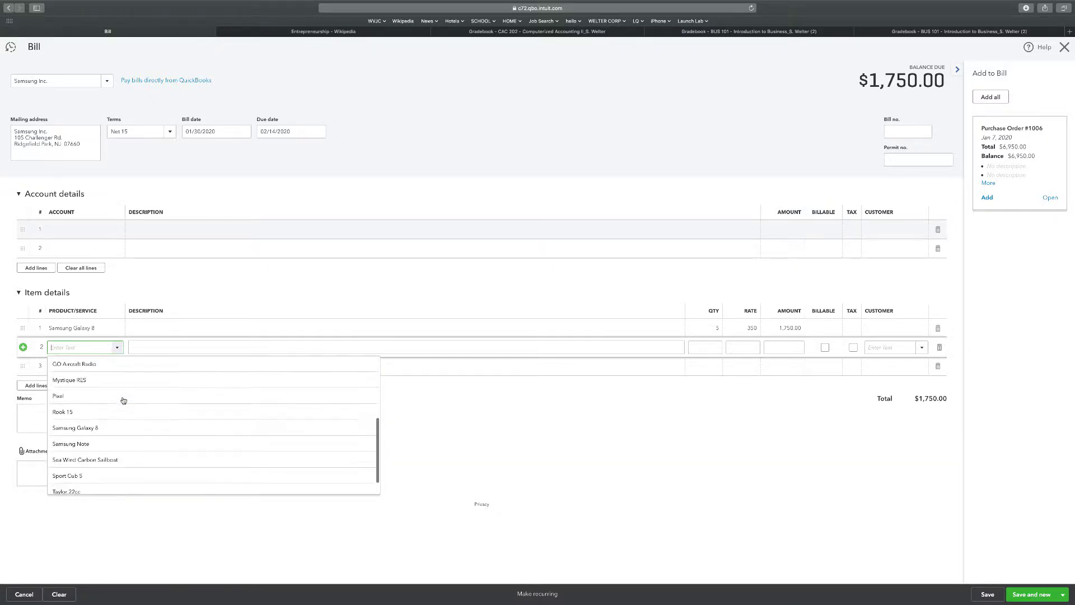
{"action": "scroll", "coordinate": [123, 399], "scroll_direction": "down", "scroll_amount": 1}
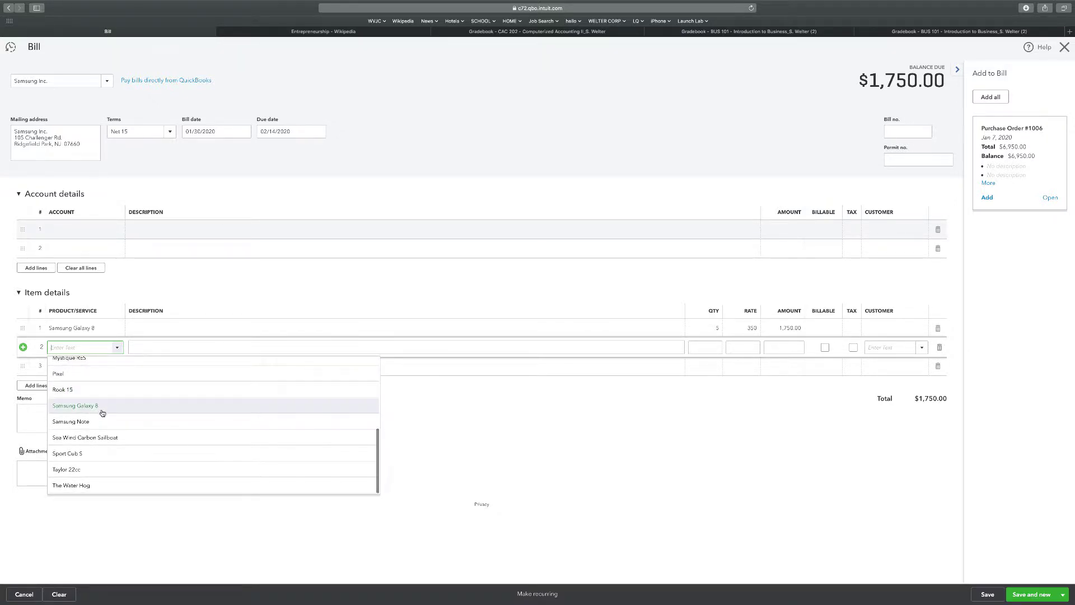
{"action": "left_click", "coordinate": [92, 423]}
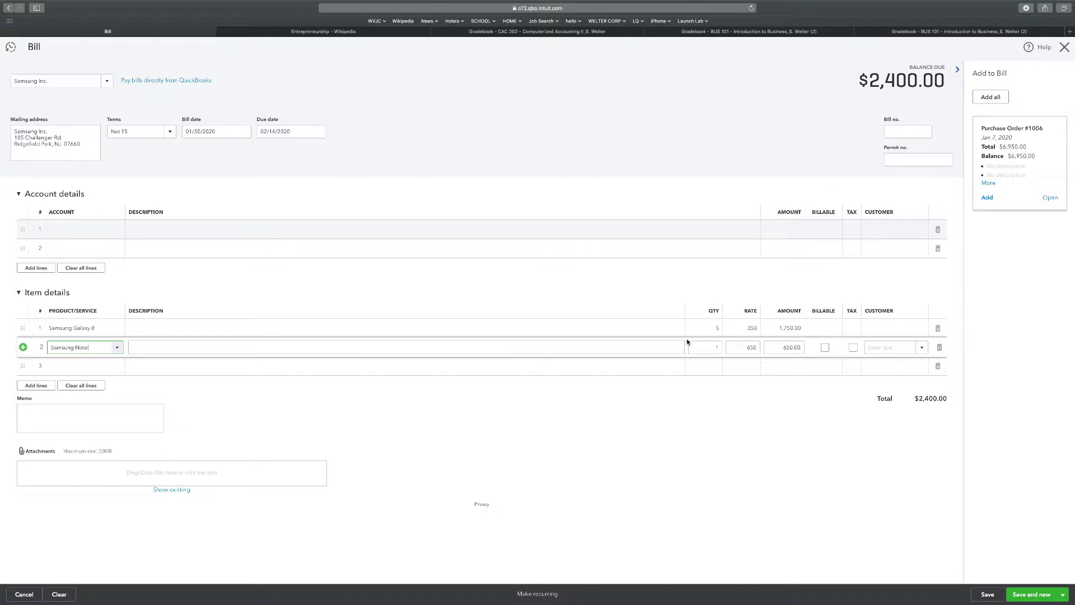
{"action": "left_click", "coordinate": [703, 346]}
Set the Samsung Note quantity to 8 and save the $6,950.00 bill
{"action": "type", "text": "8"}
{"action": "left_click", "coordinate": [673, 477]}
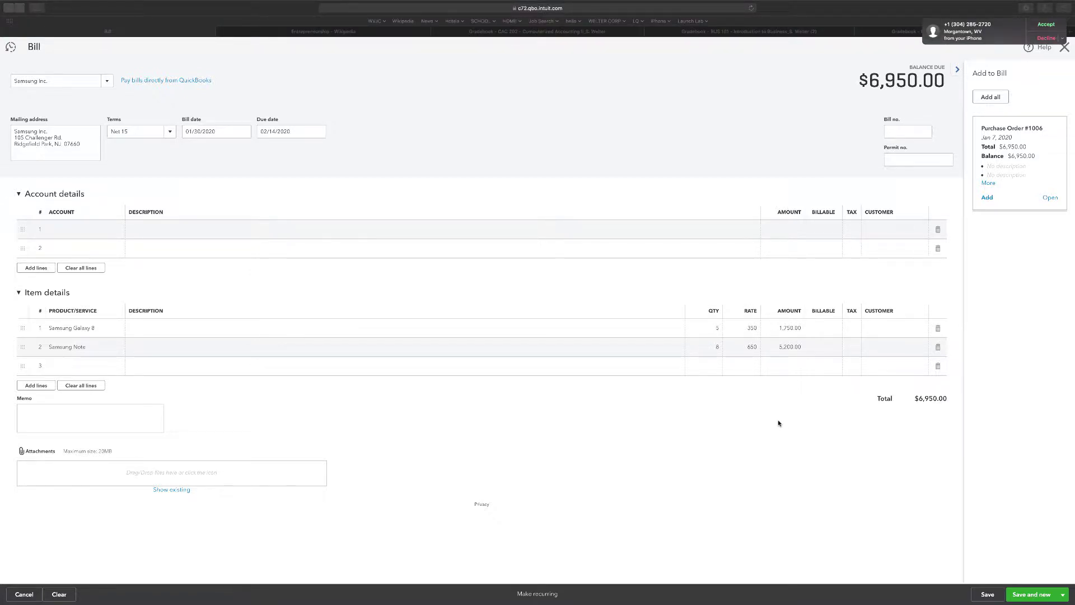
{"action": "mouse_move", "coordinate": [589, 2]}
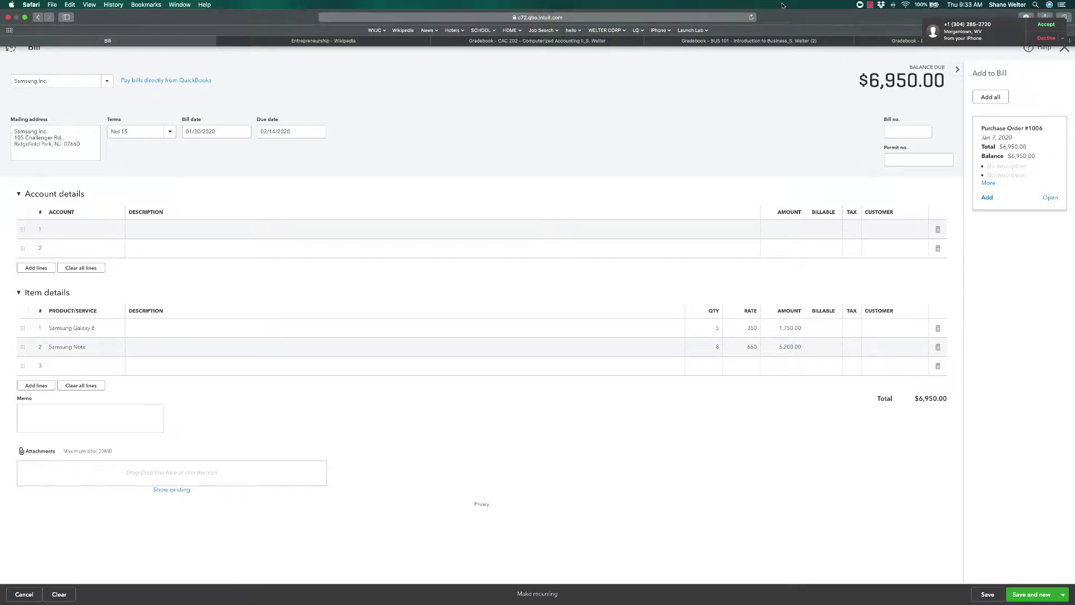
{"action": "left_click", "coordinate": [870, 5]}
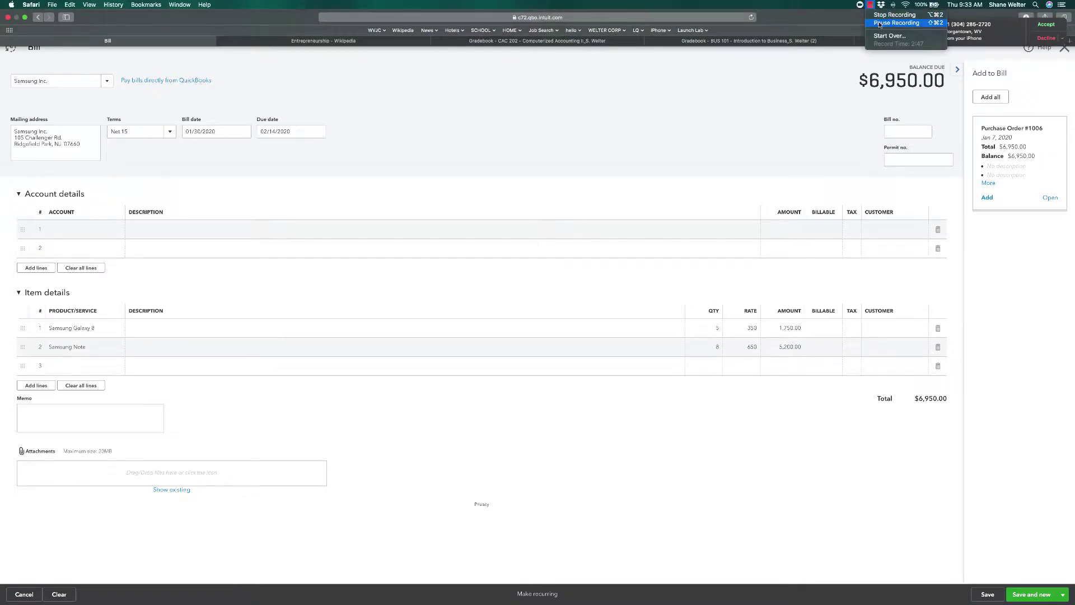
{"action": "left_click", "coordinate": [879, 25]}
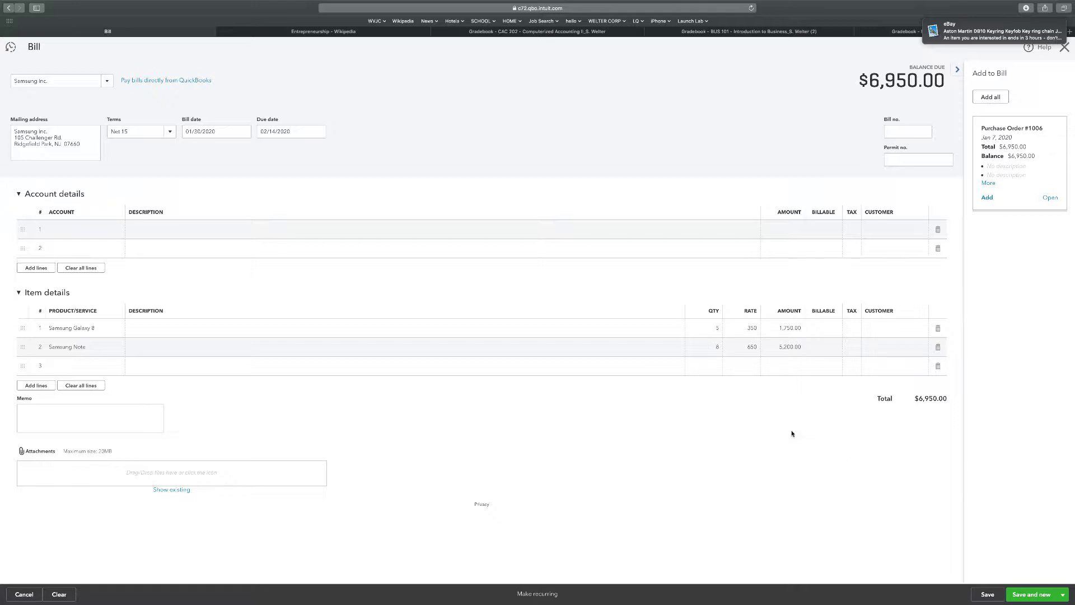
{"action": "left_click", "coordinate": [987, 594]}
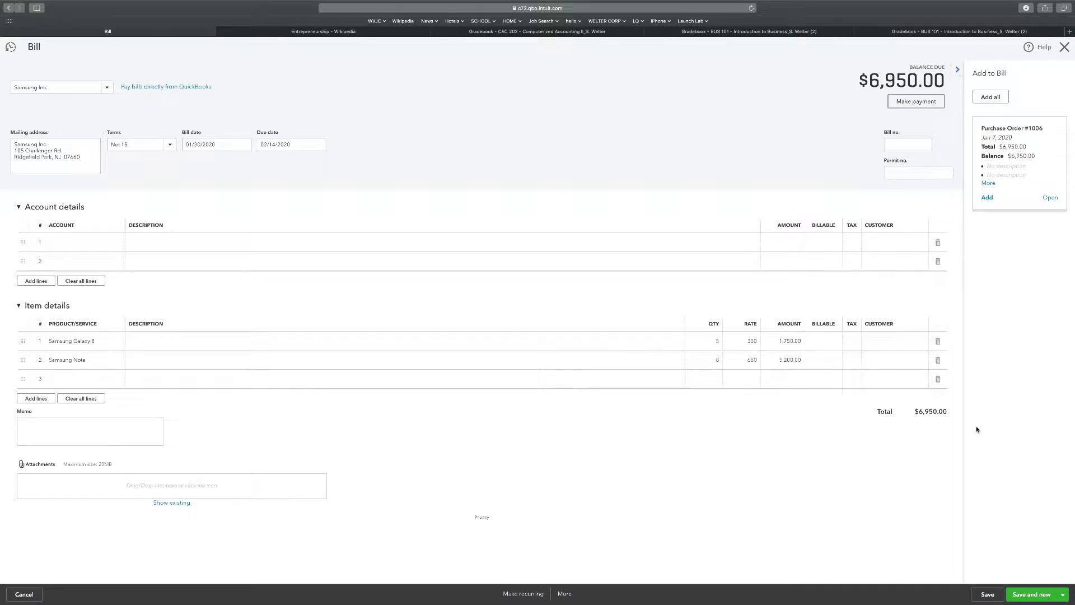
Close the bill and start a new invoice
{"action": "left_click", "coordinate": [1065, 47]}
{"action": "left_click", "coordinate": [967, 47]}
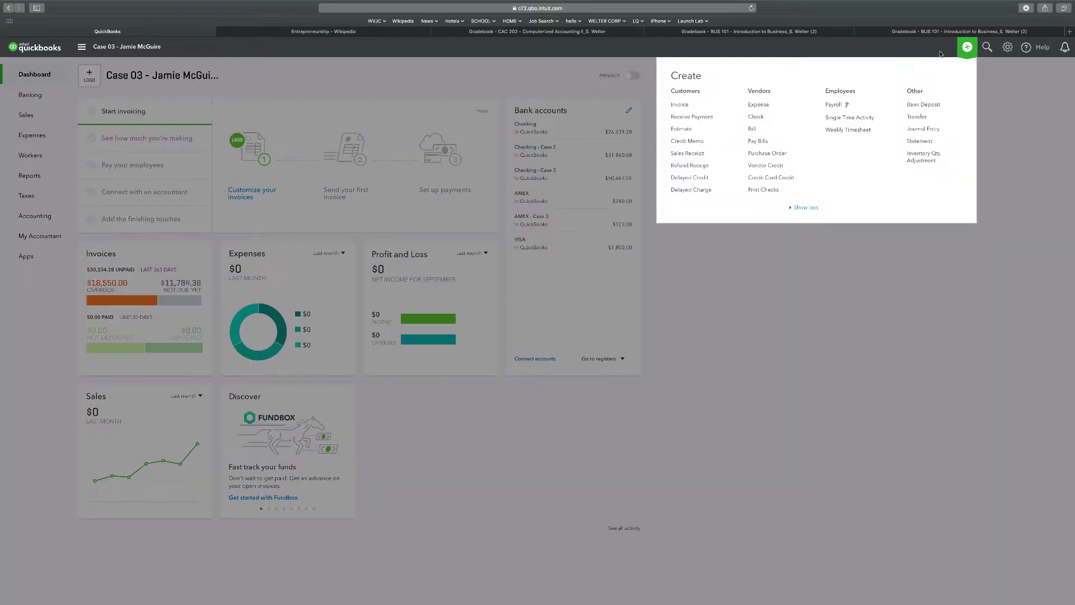
{"action": "left_click", "coordinate": [680, 105]}
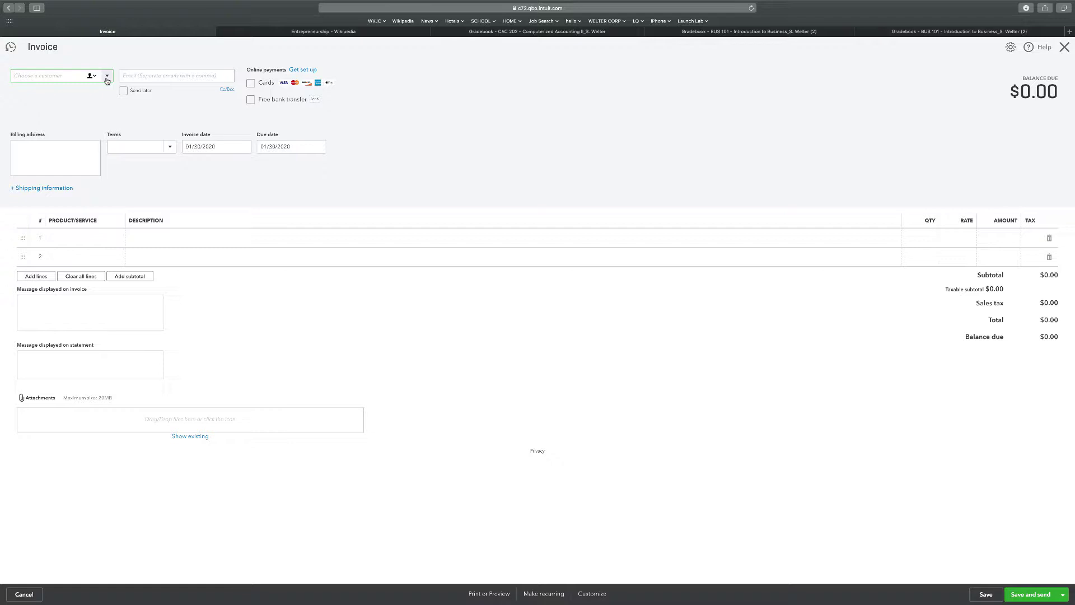
Add new customer Diamond Girl and set Net 30 terms, due 02/29/2020
{"action": "left_click", "coordinate": [107, 78]}
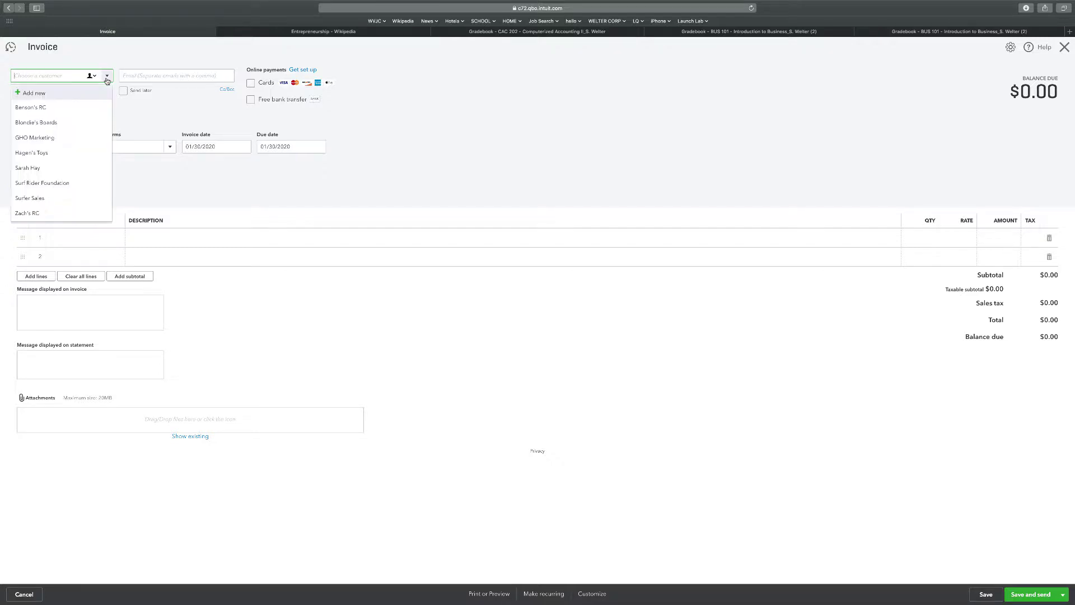
{"action": "left_click", "coordinate": [31, 93]}
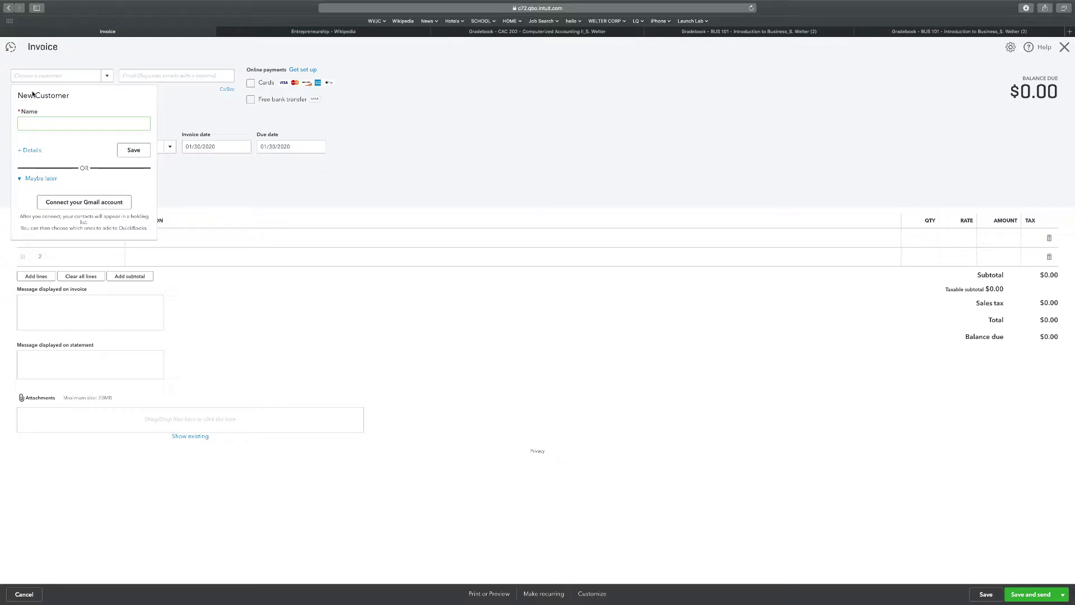
{"action": "type", "text": "Diamond Girl"}
{"action": "mouse_move", "coordinate": [1, 70]}
{"action": "left_click", "coordinate": [131, 150]}
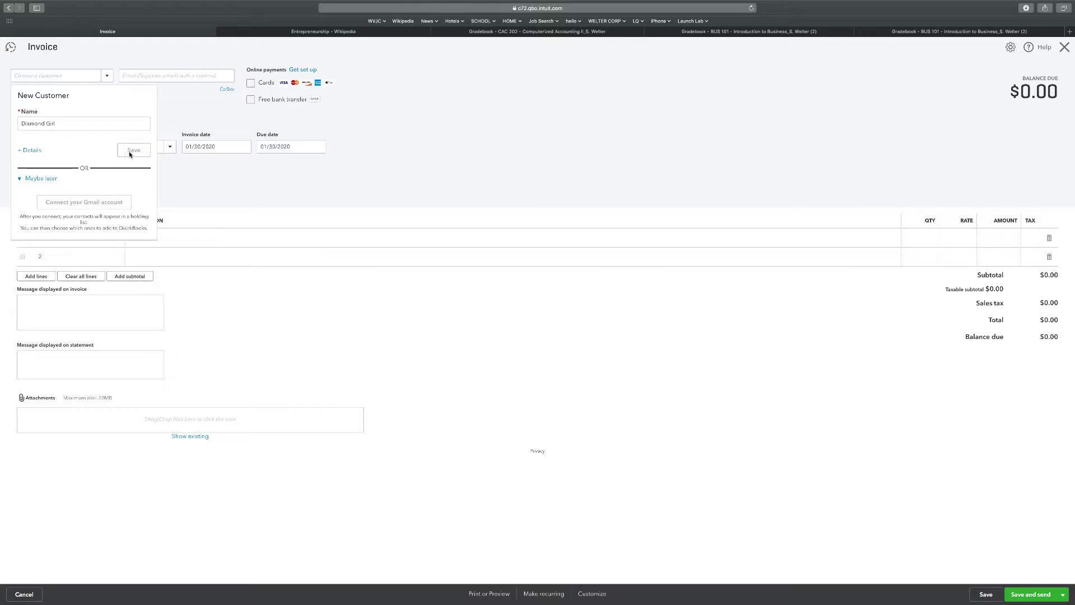
{"action": "left_click", "coordinate": [166, 149]}
{"action": "left_click", "coordinate": [130, 206]}
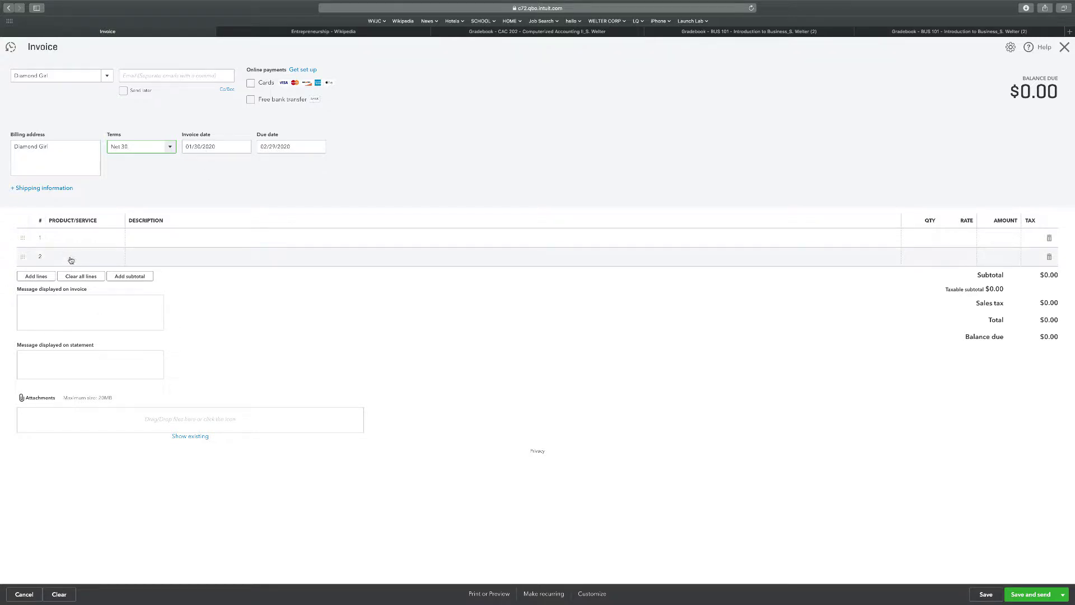
Add Samsung Galaxy 8 with quantity 4 as the first invoice line
{"action": "left_click", "coordinate": [91, 241]}
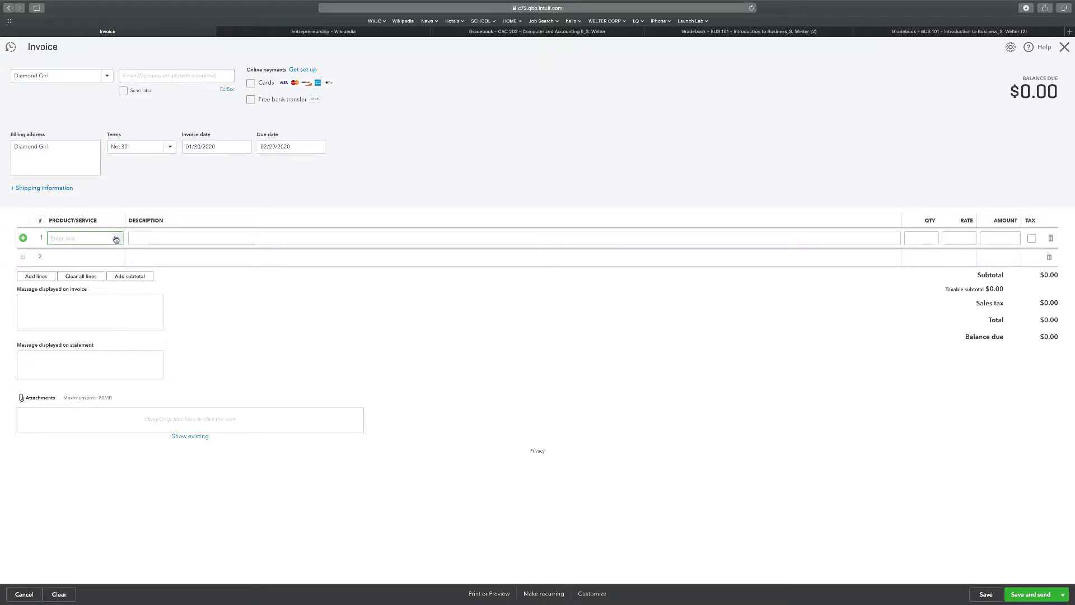
{"action": "left_click", "coordinate": [117, 238]}
{"action": "scroll", "coordinate": [93, 308], "scroll_direction": "down", "scroll_amount": 10}
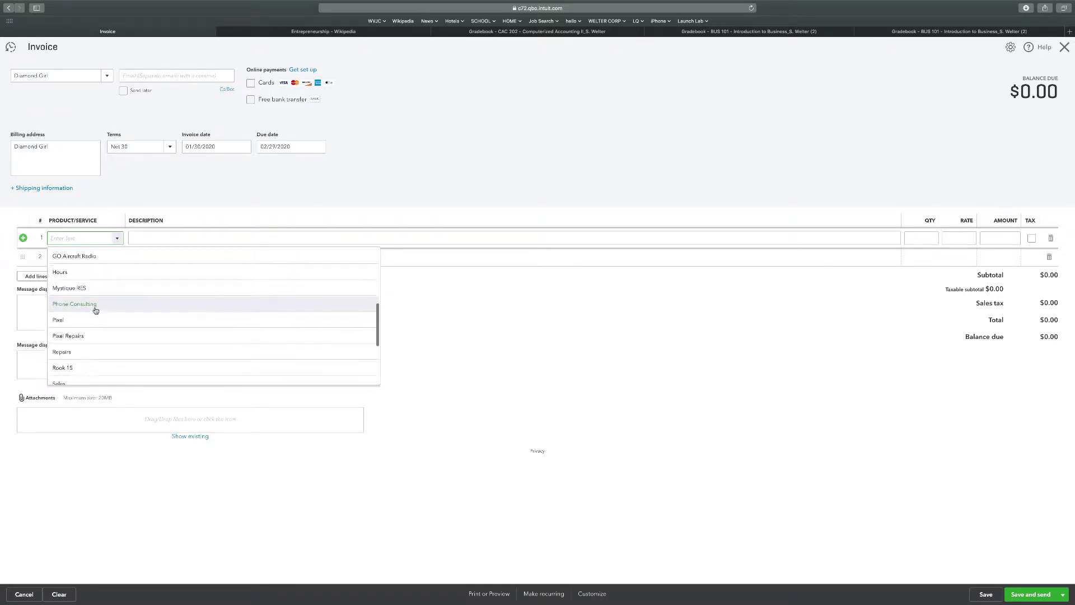
{"action": "left_click", "coordinate": [86, 280]}
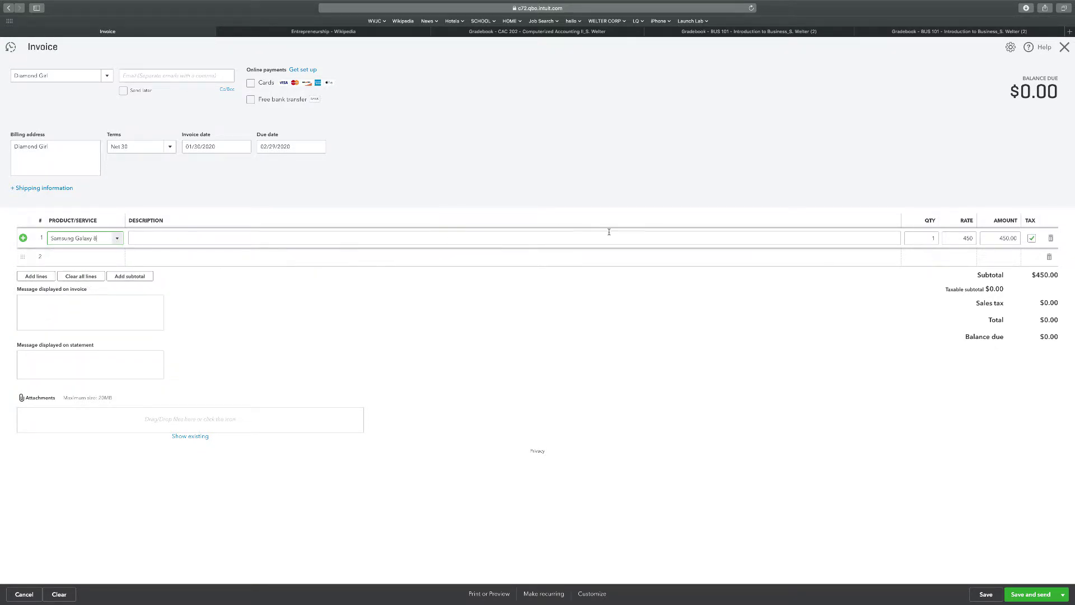
{"action": "left_click", "coordinate": [927, 237]}
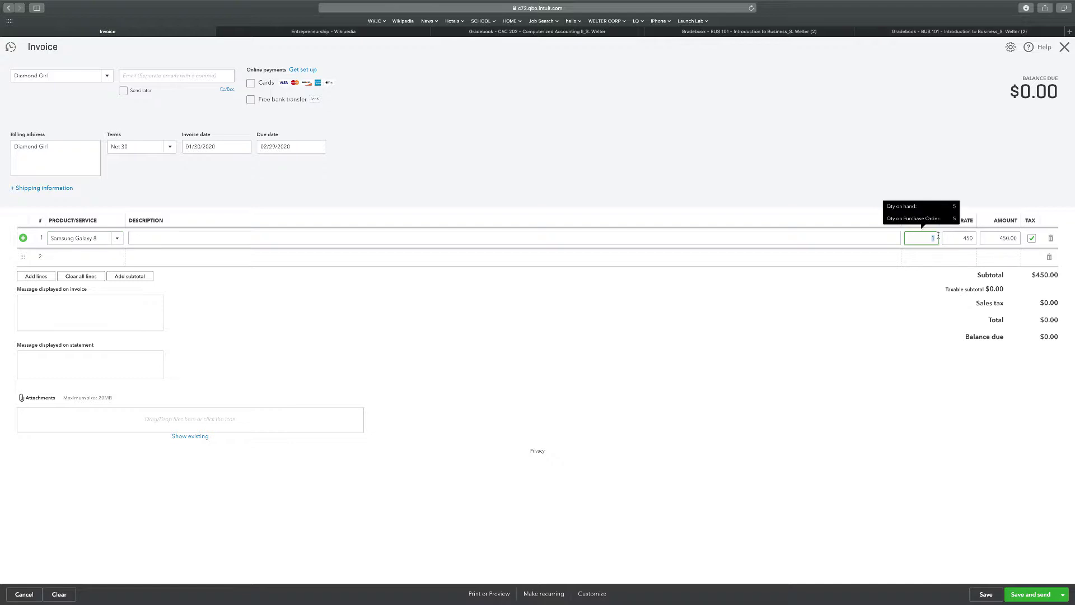
{"action": "type", "text": "4"}
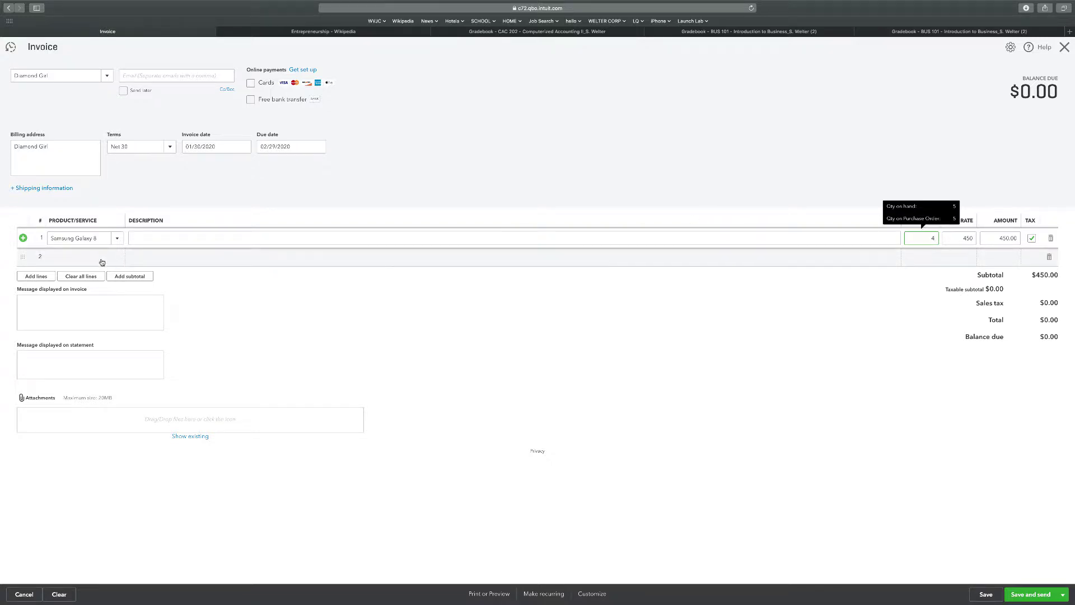
{"action": "left_click", "coordinate": [118, 257]}
Add Samsung Note with quantity 5 as the second invoice line
{"action": "left_click", "coordinate": [118, 257]}
{"action": "scroll", "coordinate": [143, 328], "scroll_direction": "down", "scroll_amount": 10}
{"action": "scroll", "coordinate": [143, 328], "scroll_direction": "down", "scroll_amount": 2}
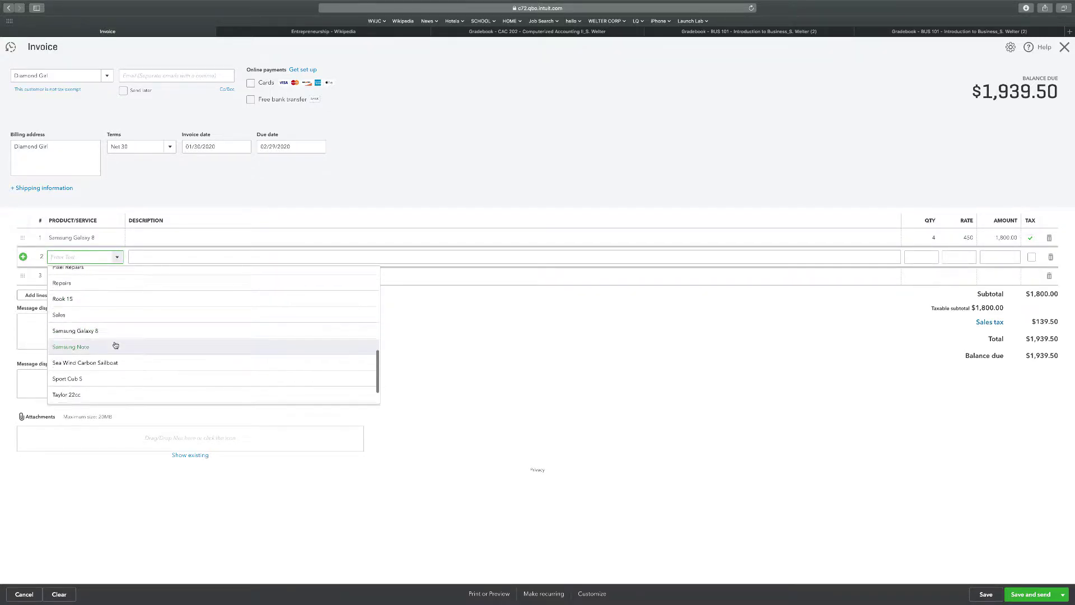
{"action": "left_click", "coordinate": [115, 346]}
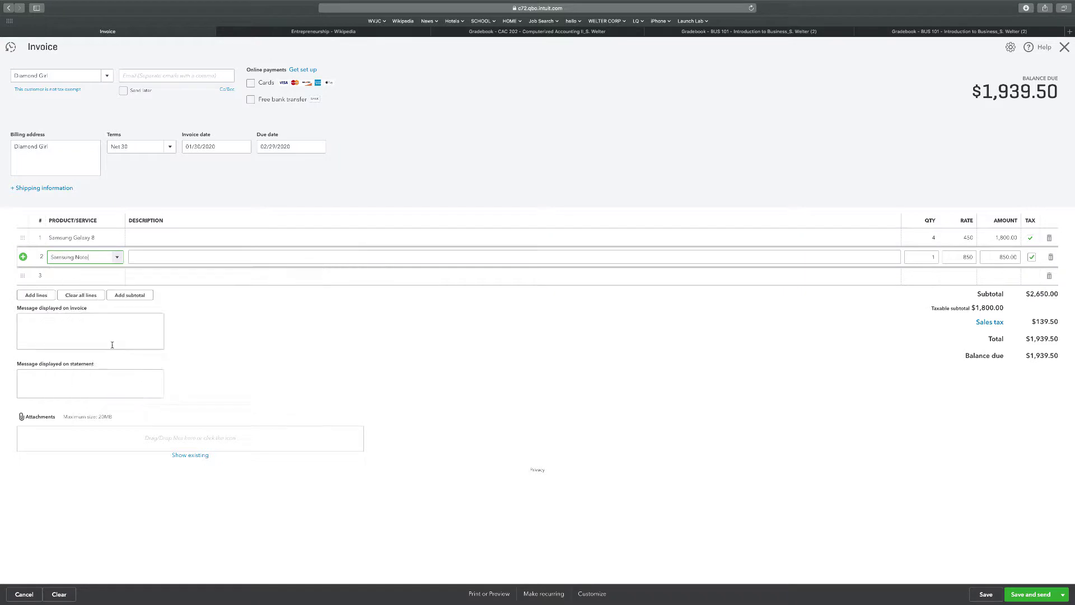
{"action": "left_click", "coordinate": [922, 257]}
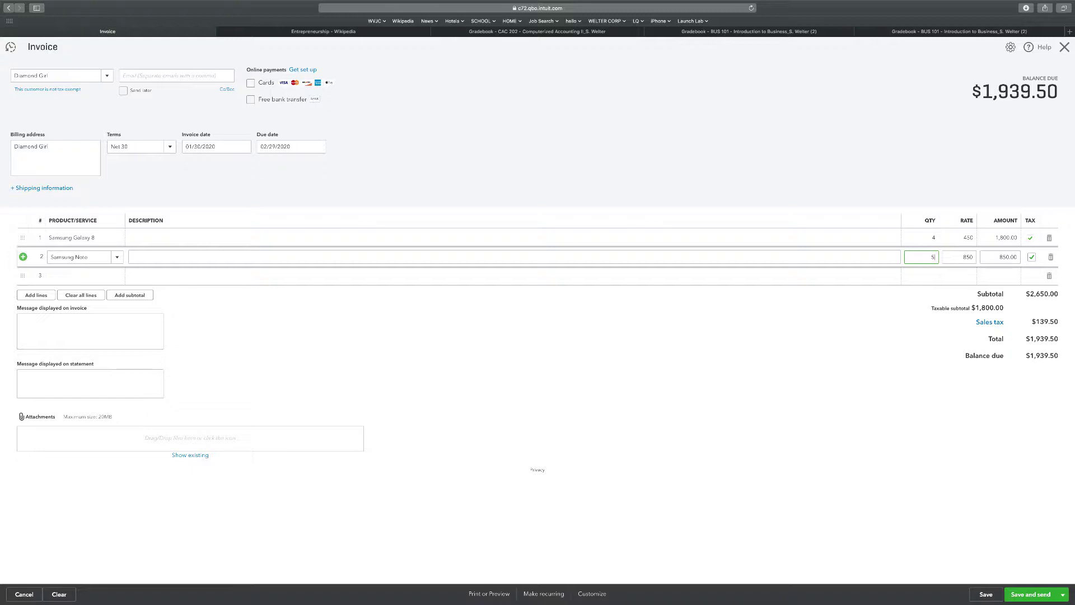
{"action": "left_click", "coordinate": [777, 445]}
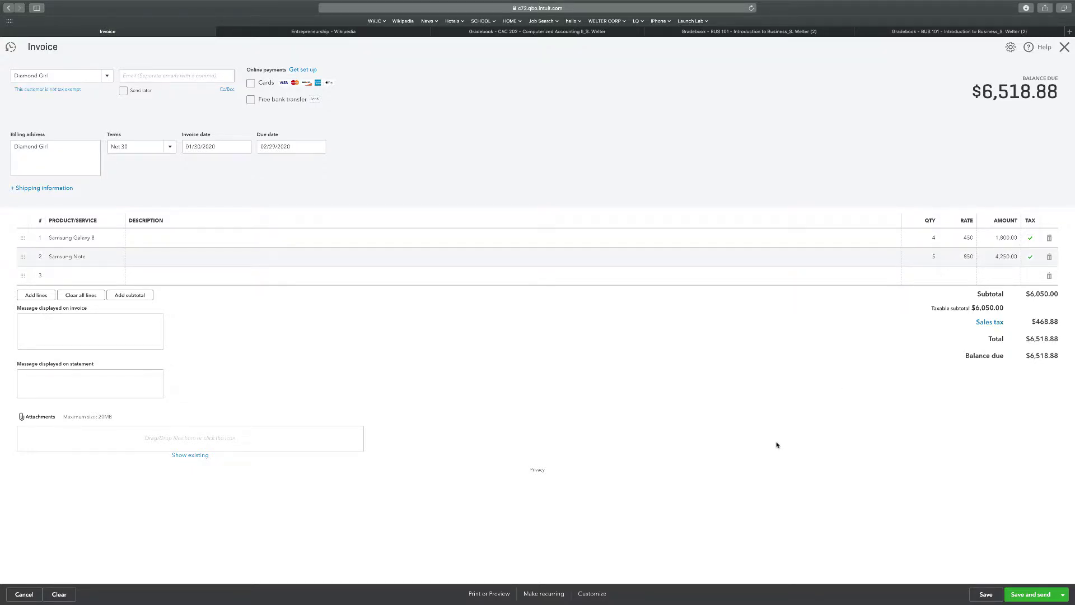
Add Phone Consulting with quantity 6 as the third line, then save and close invoice 1011
{"action": "left_click", "coordinate": [85, 278]}
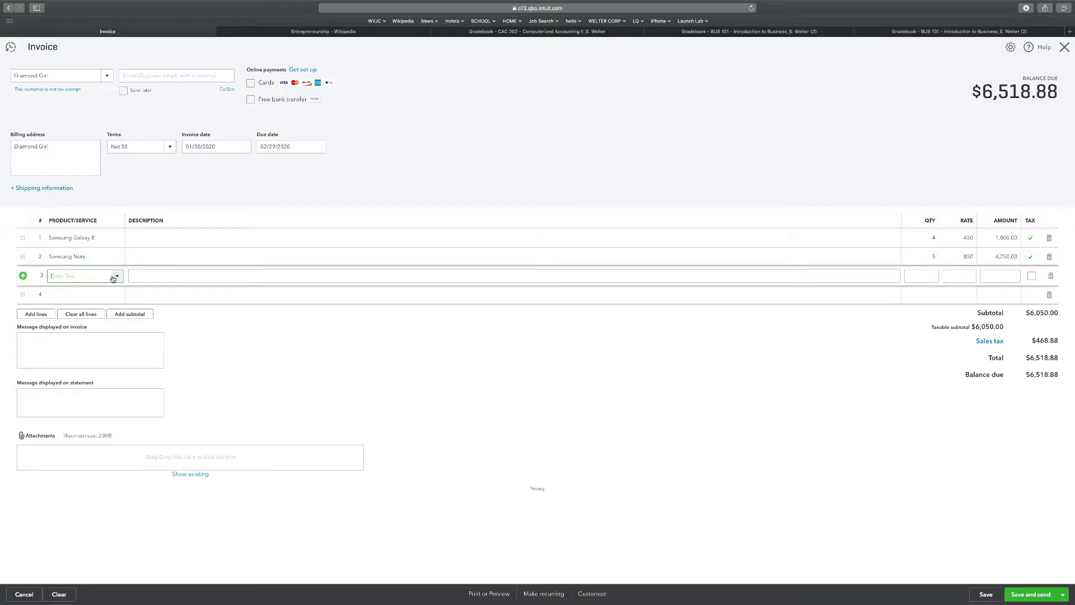
{"action": "left_click", "coordinate": [114, 277]}
{"action": "scroll", "coordinate": [93, 350], "scroll_direction": "down", "scroll_amount": 5}
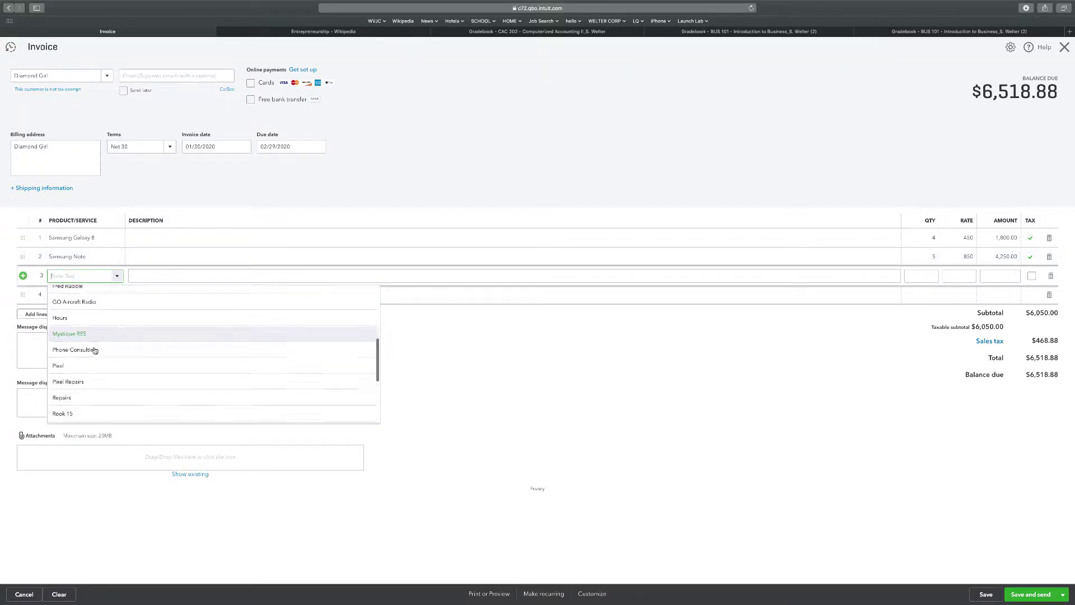
{"action": "left_click", "coordinate": [81, 336]}
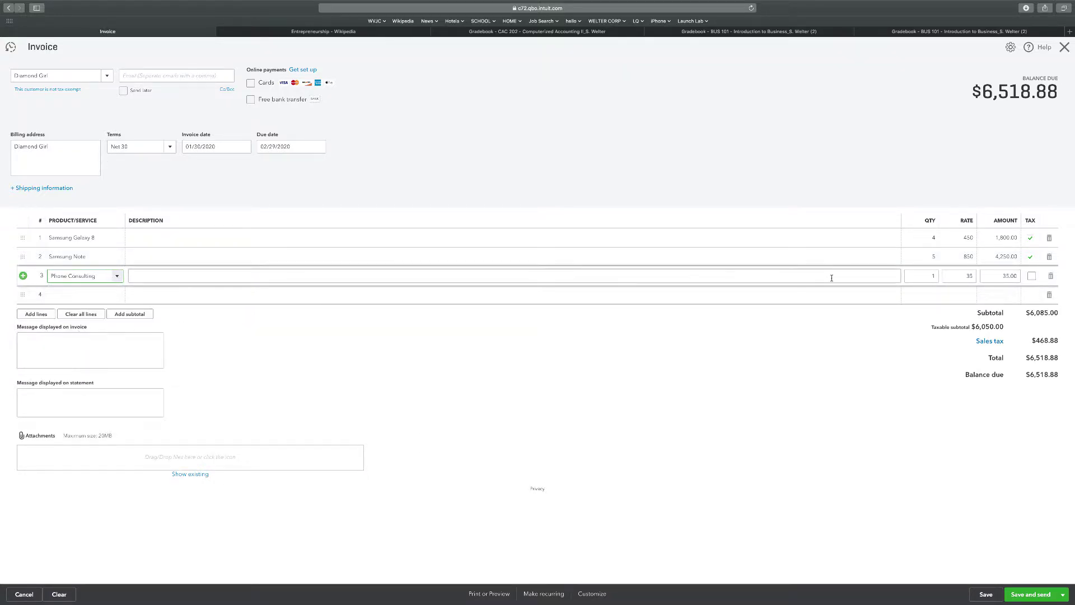
{"action": "left_click", "coordinate": [930, 275]}
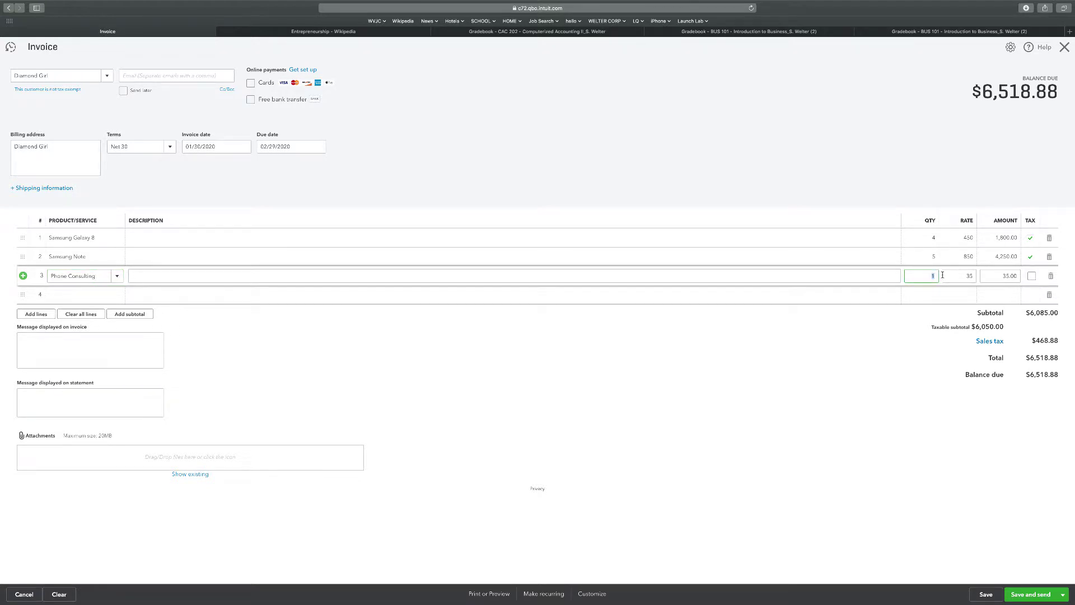
{"action": "left_click", "coordinate": [885, 360]}
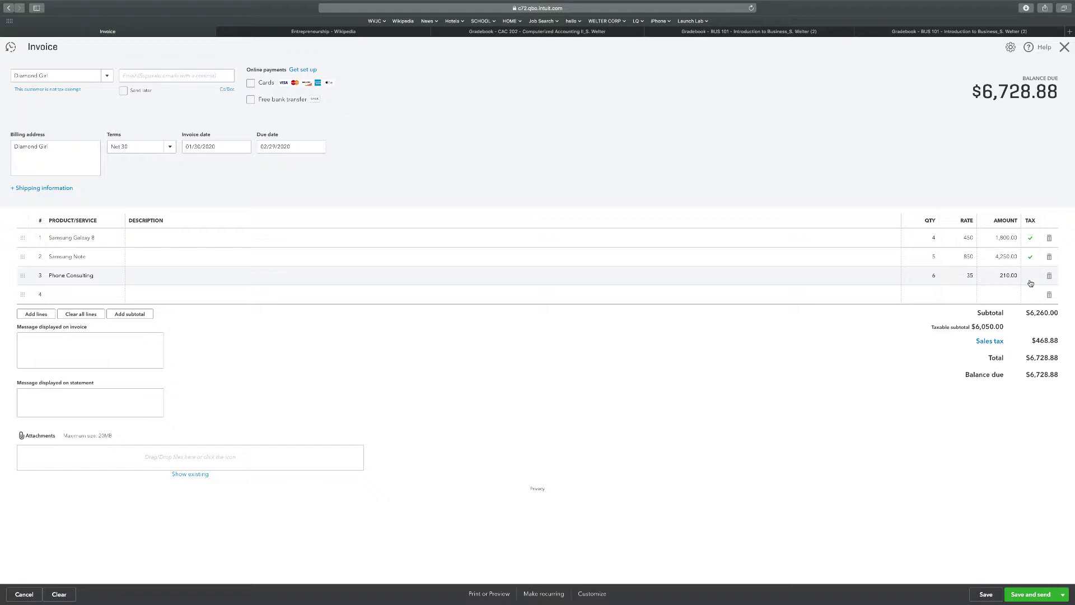
{"action": "left_click", "coordinate": [984, 595]}
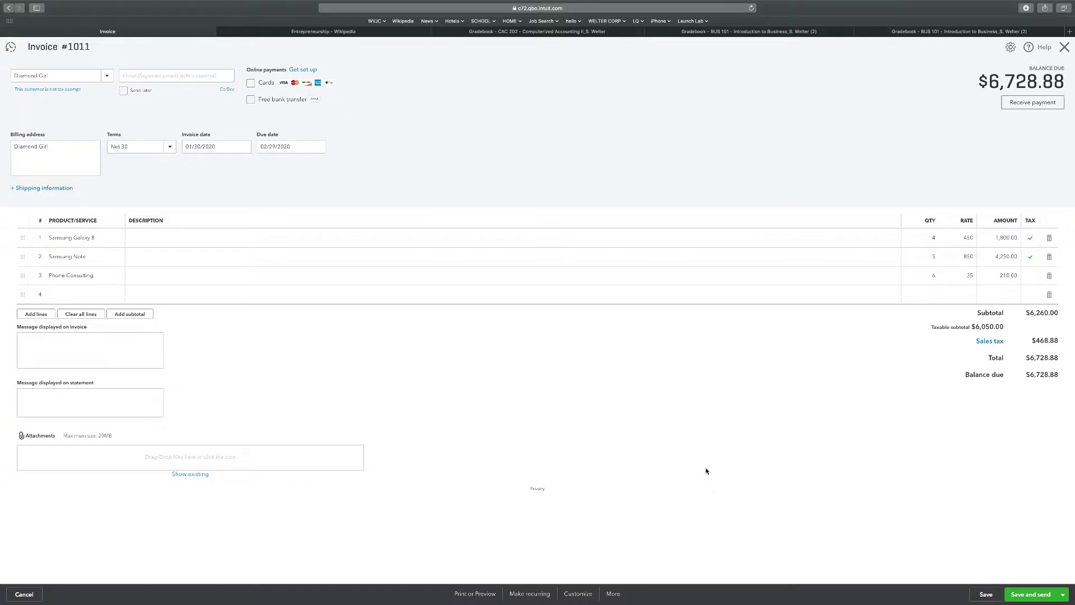
{"action": "left_click", "coordinate": [1064, 47]}
Start a Receive Payment for GHO Marketing, showing open invoice #1006 for 2,559.38
{"action": "left_click", "coordinate": [971, 51]}
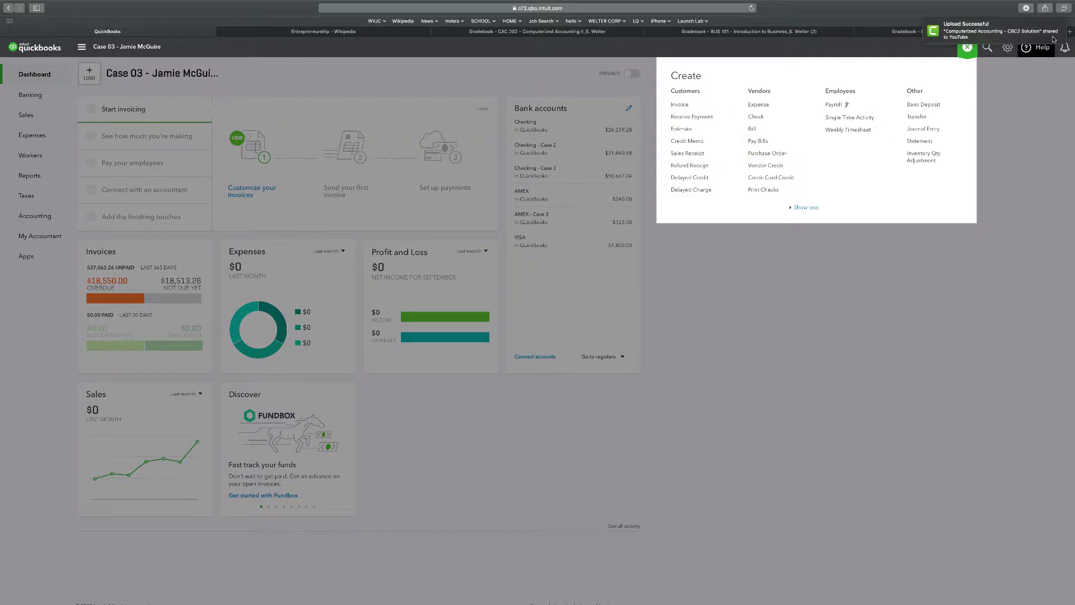
{"action": "left_click", "coordinate": [683, 119]}
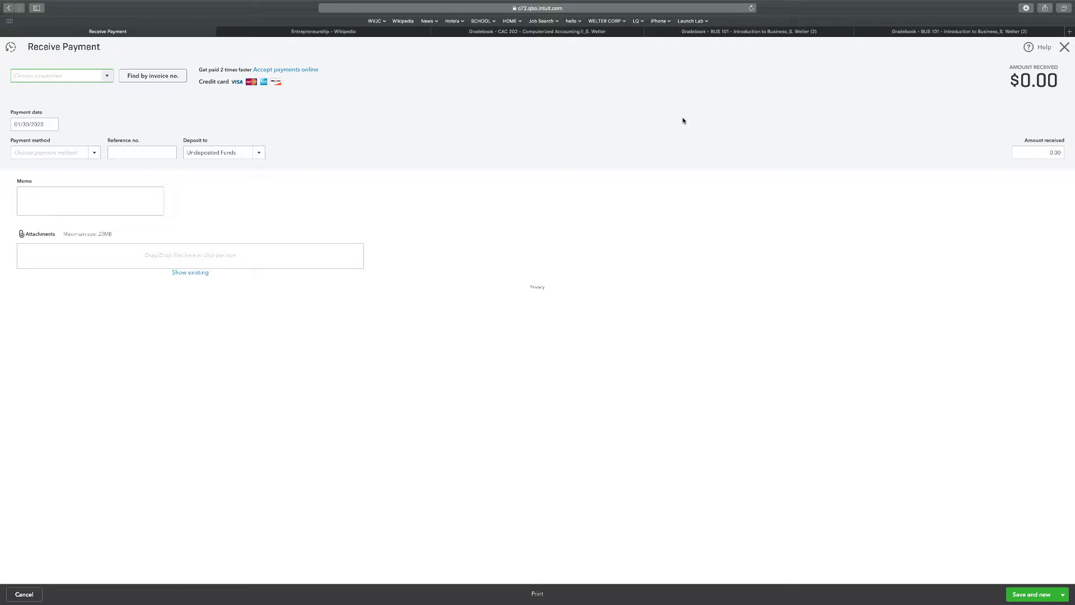
{"action": "left_click", "coordinate": [108, 77]}
{"action": "scroll", "coordinate": [48, 180], "scroll_direction": "down", "scroll_amount": 1}
{"action": "scroll", "coordinate": [51, 168], "scroll_direction": "up", "scroll_amount": 1}
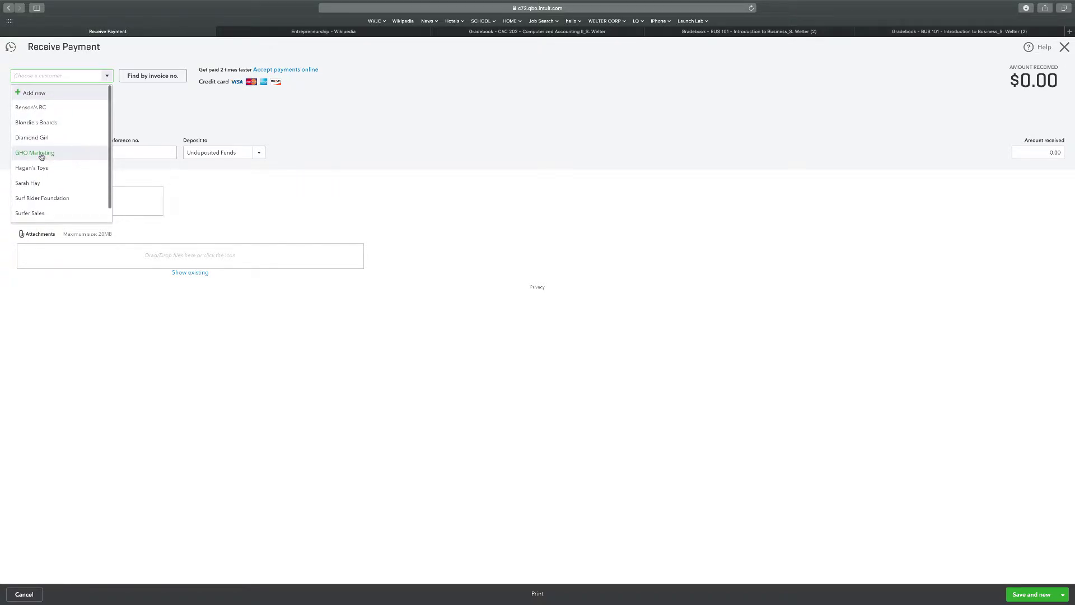
{"action": "left_click", "coordinate": [40, 153]}
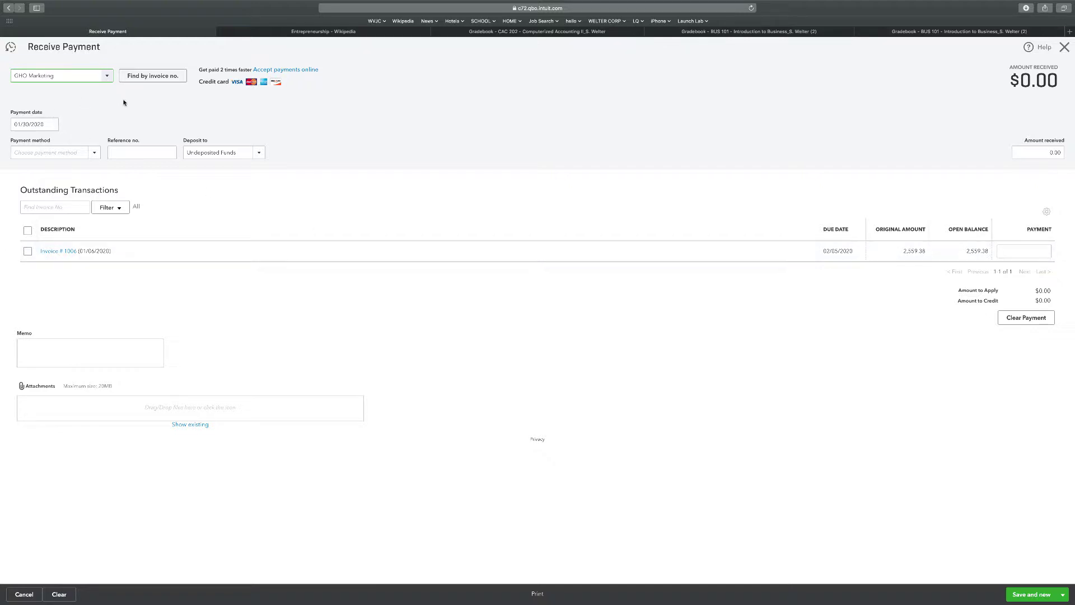
Set payment date 01/31/2020, method Check and reference number 12345
{"action": "left_click", "coordinate": [29, 125]}
{"action": "key", "text": "BackSpace"}
{"action": "type", "text": "1"}
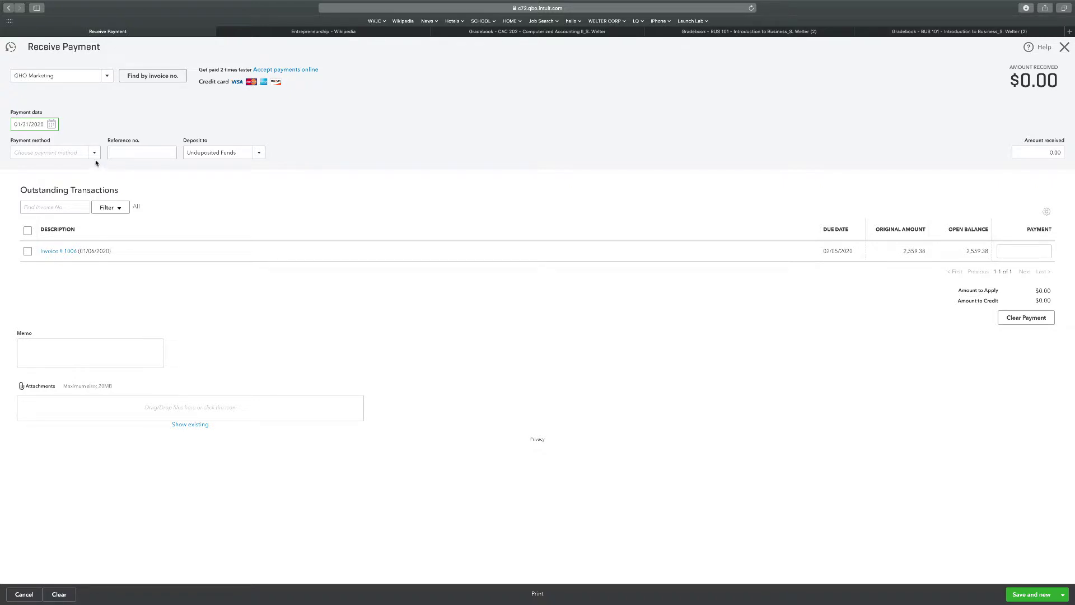
{"action": "left_click", "coordinate": [94, 152]}
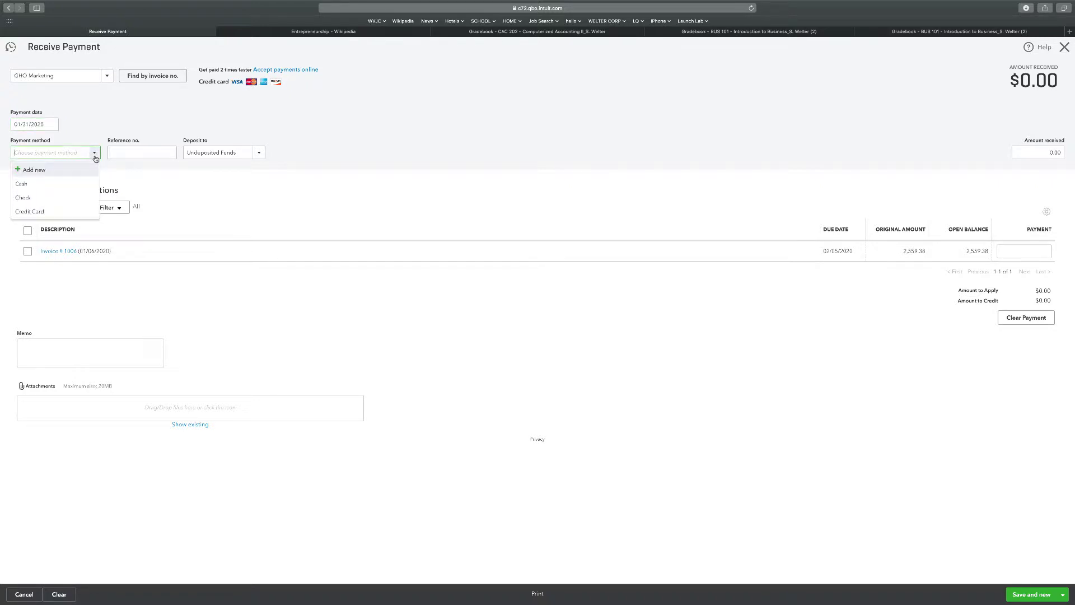
{"action": "left_click", "coordinate": [68, 199]}
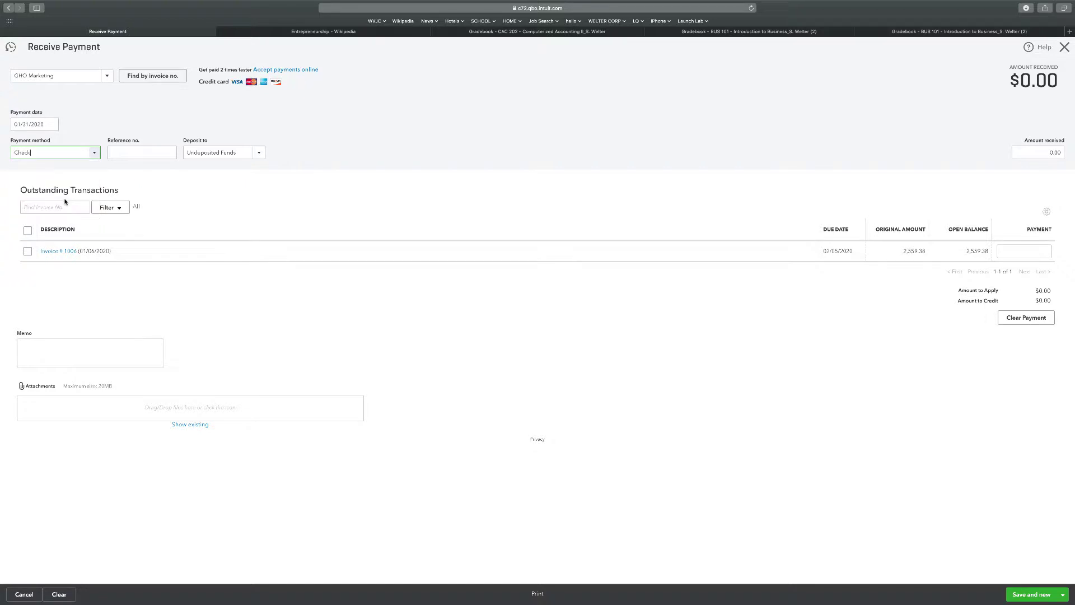
{"action": "left_click", "coordinate": [129, 152]}
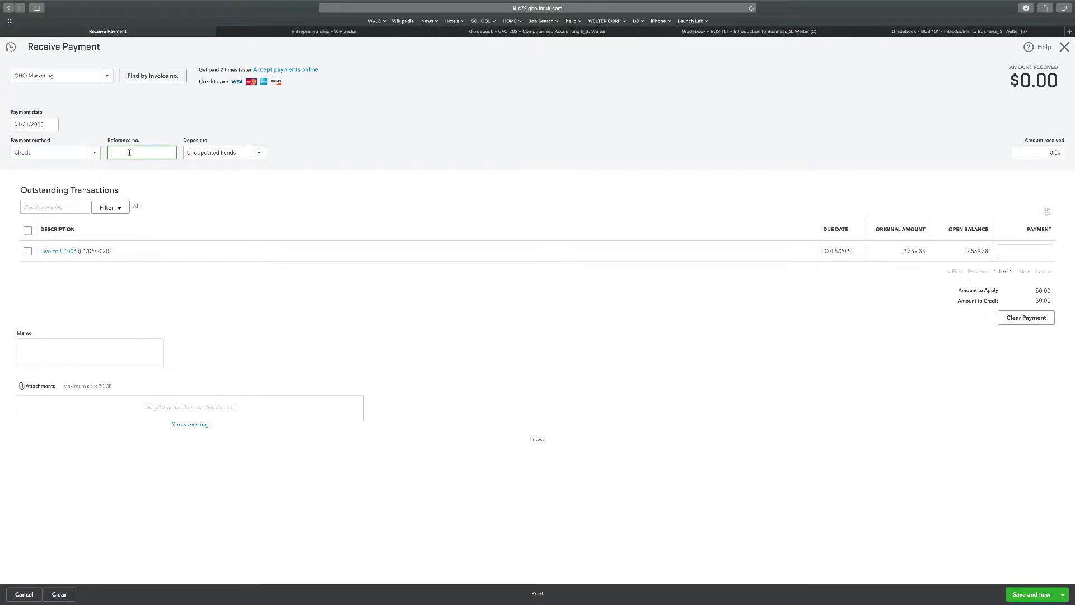
{"action": "type", "text": "12345"}
Deposit to Checking - Case 3, apply it to invoice #1006, and save and start new
{"action": "left_click", "coordinate": [258, 153]}
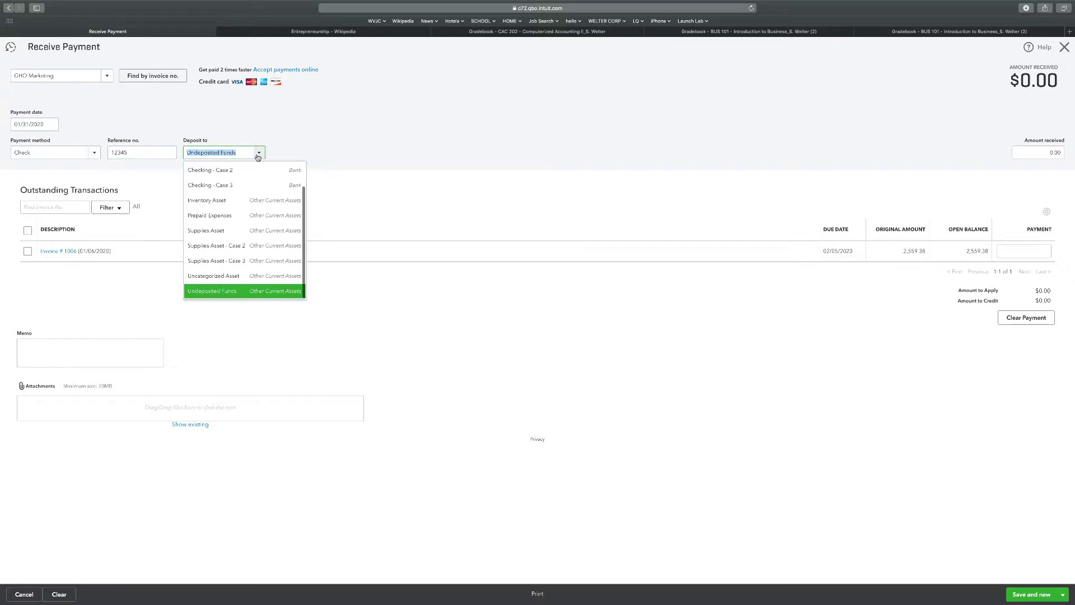
{"action": "left_click", "coordinate": [216, 186]}
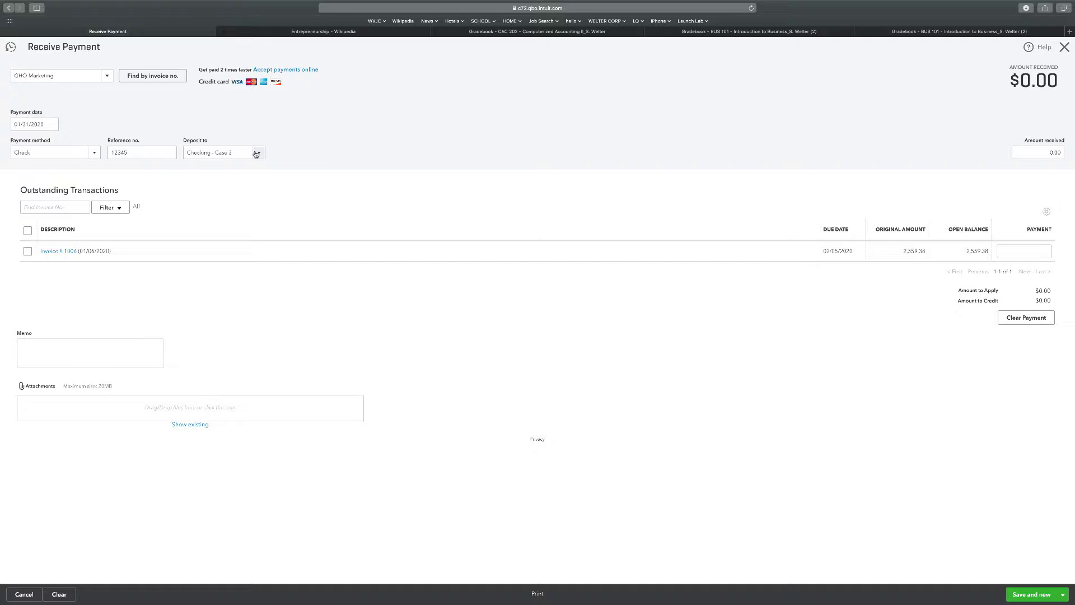
{"action": "left_click", "coordinate": [28, 250]}
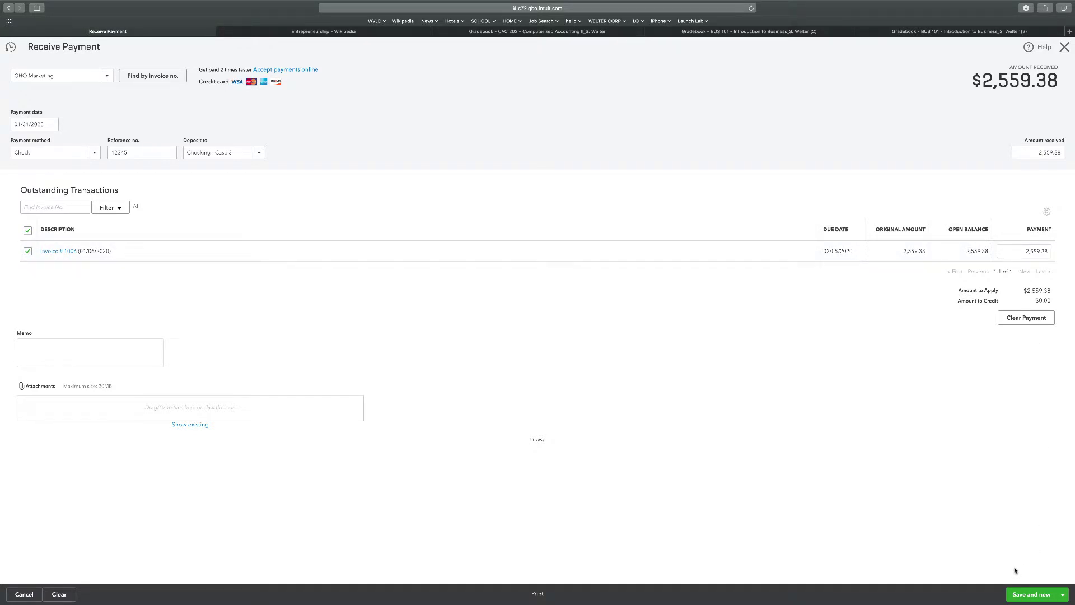
{"action": "left_click", "coordinate": [1016, 594]}
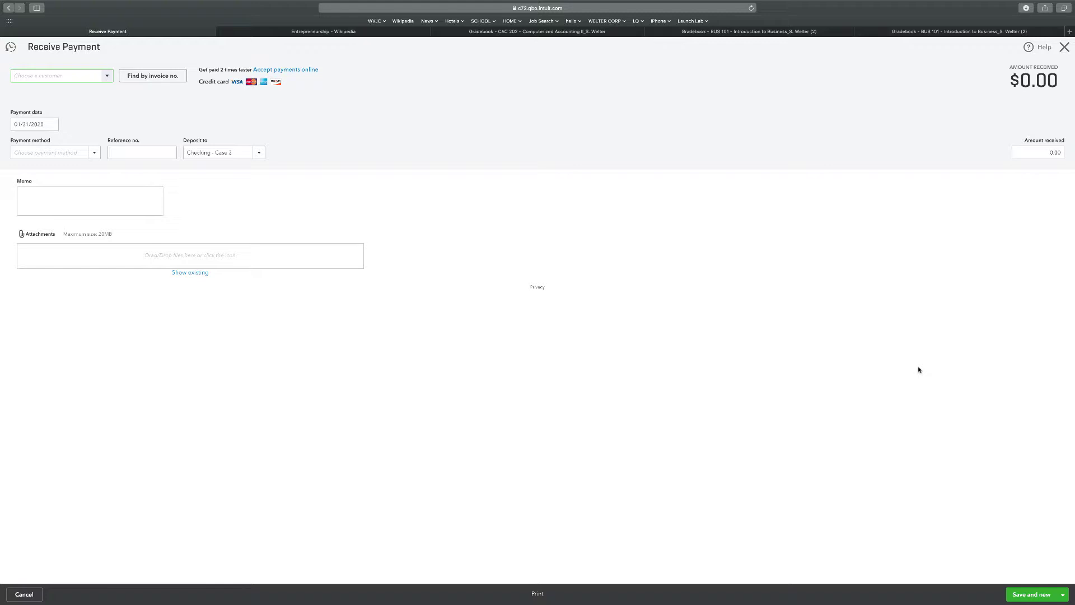
Create a new budget named 'Budget 3' for fiscal year FY2020 (Jan–Dec 2020)
{"action": "left_click", "coordinate": [1064, 47]}
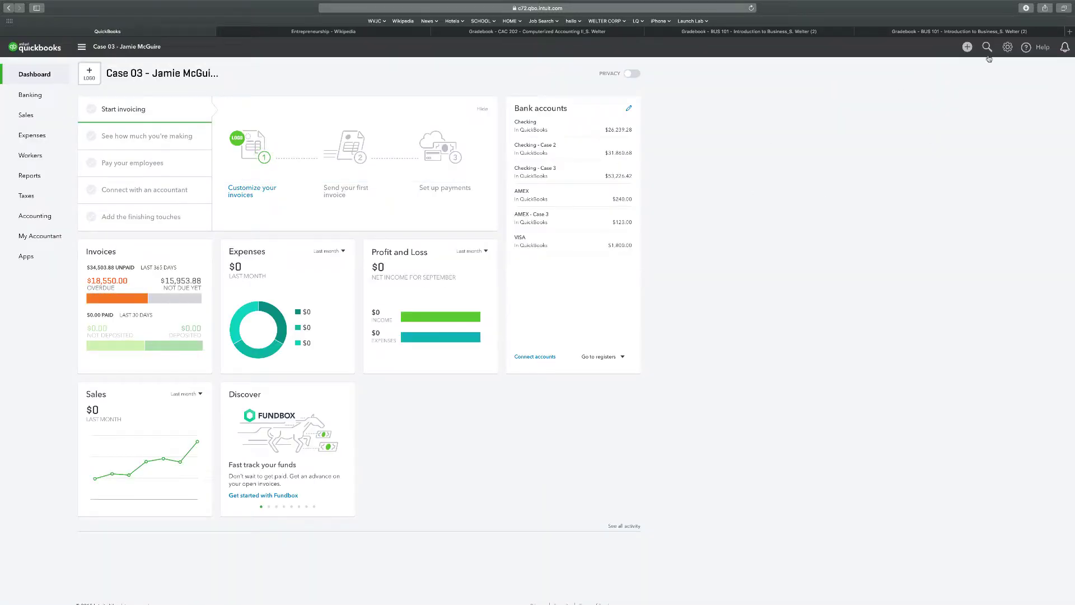
{"action": "left_click", "coordinate": [1007, 47]}
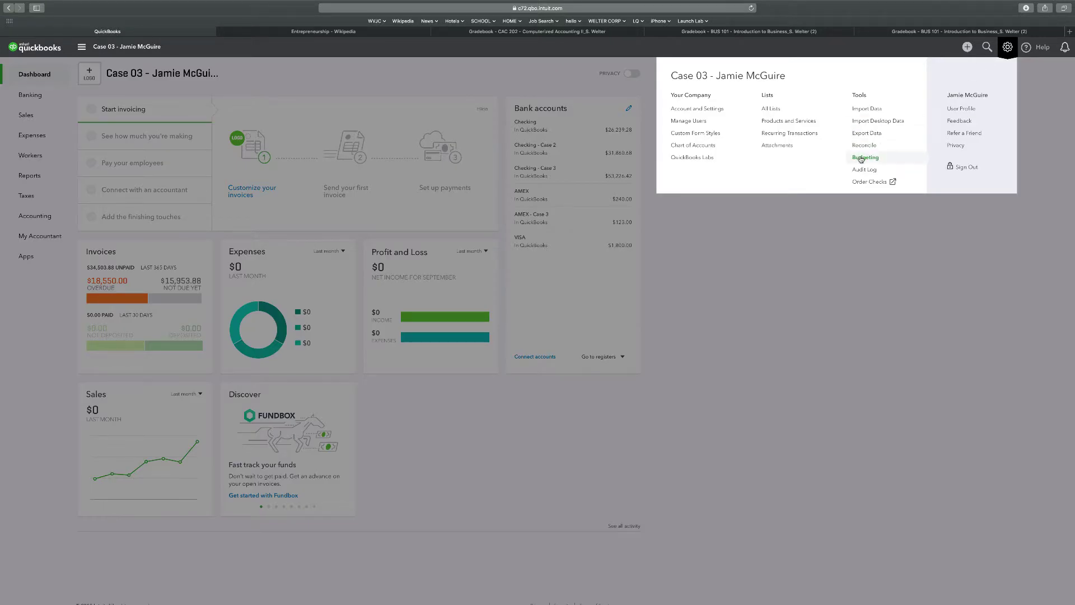
{"action": "left_click", "coordinate": [864, 158]}
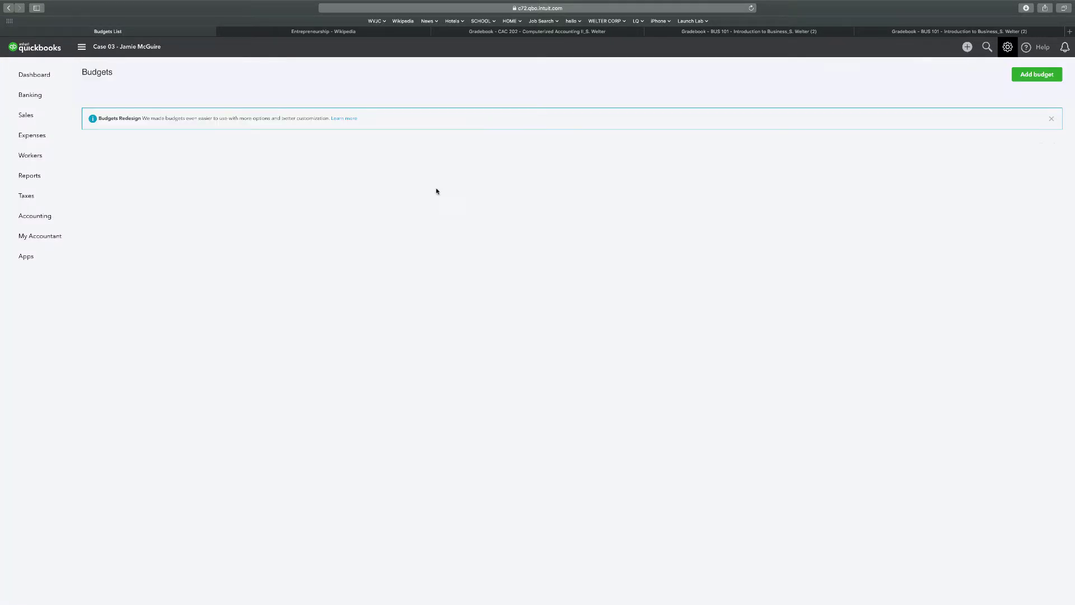
{"action": "left_click", "coordinate": [1024, 75]}
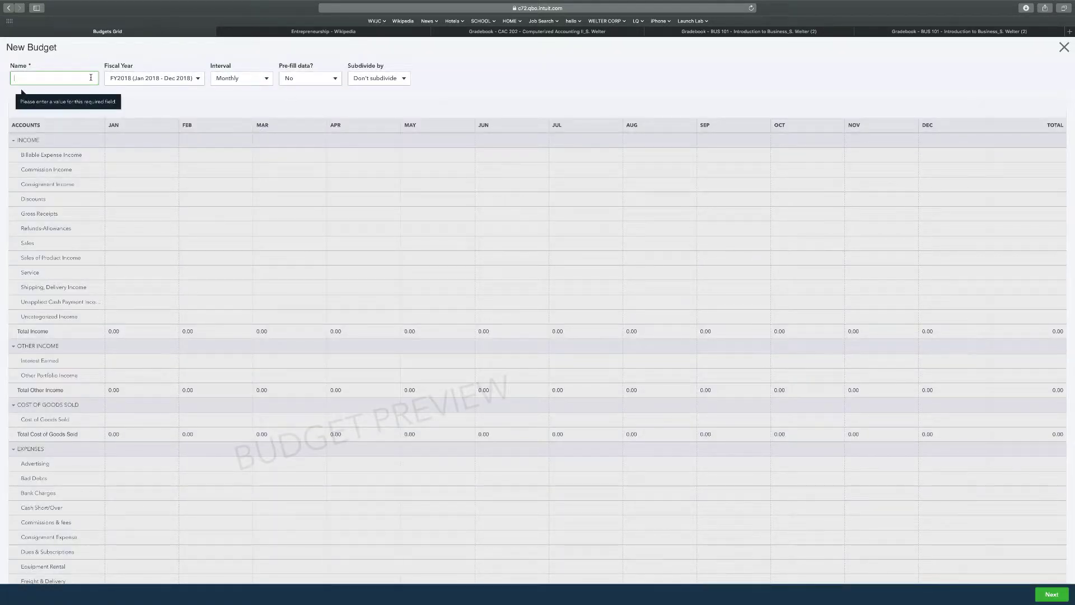
{"action": "type", "text": "Budget 3"}
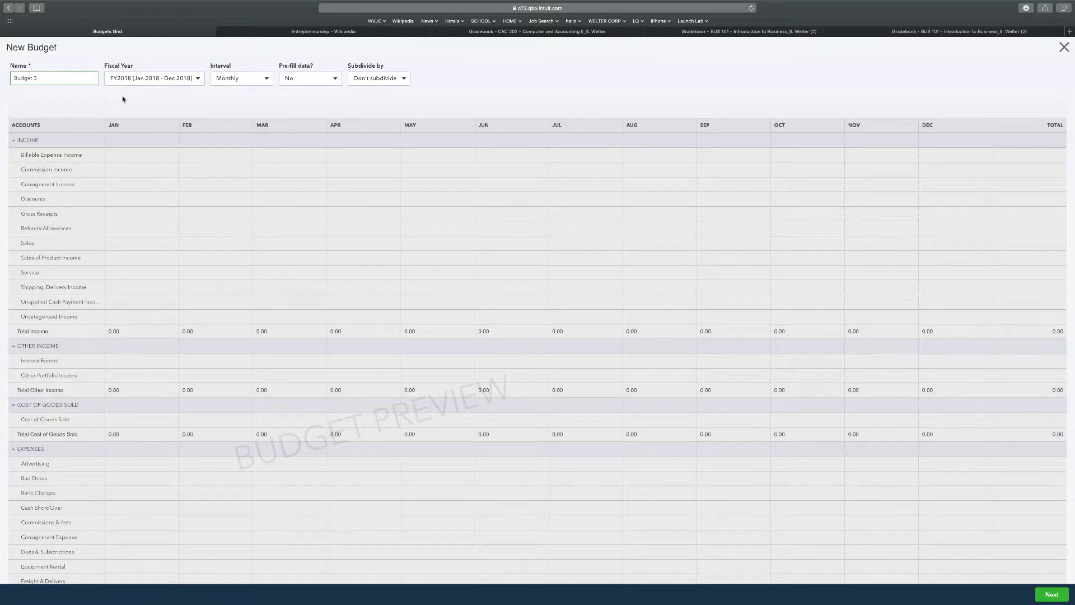
{"action": "left_click", "coordinate": [197, 82]}
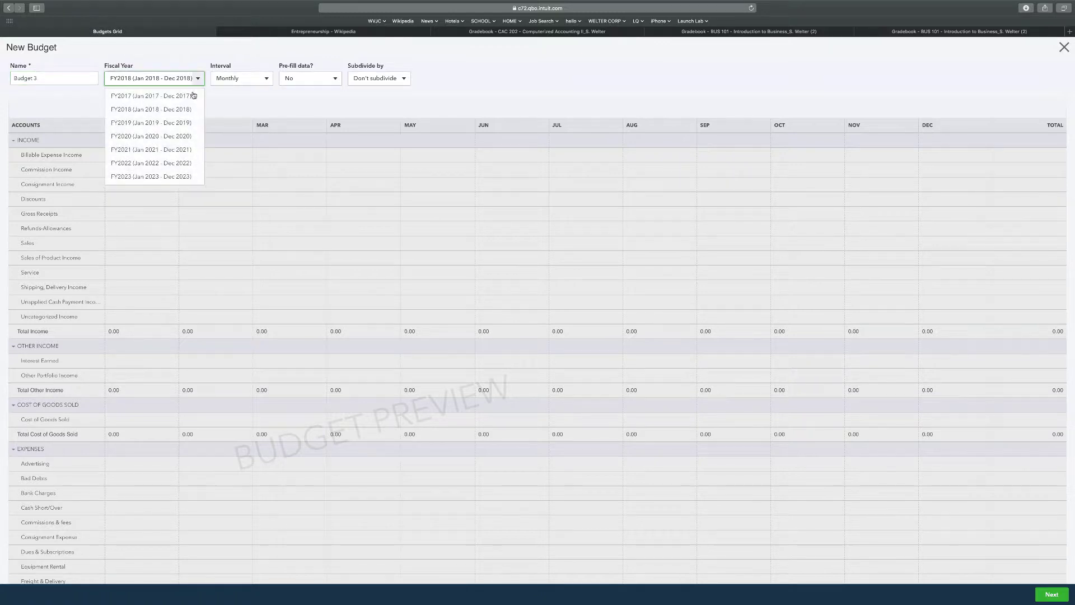
{"action": "left_click", "coordinate": [164, 138]}
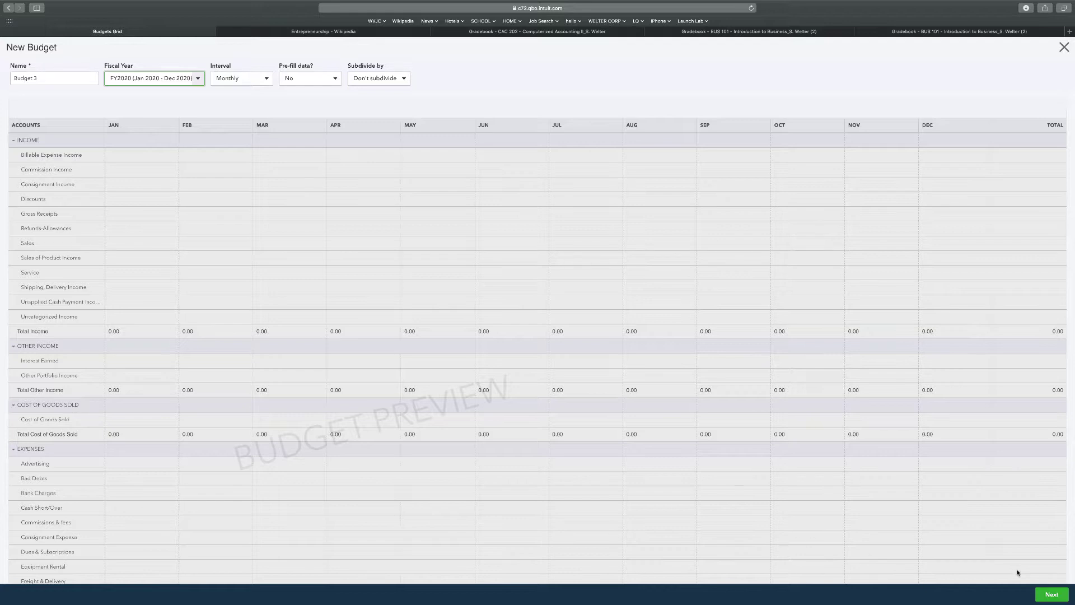
Budget 20,000 product sales, 1,000 service and 10,000 cost of goods sold for every month
{"action": "left_click", "coordinate": [1050, 595]}
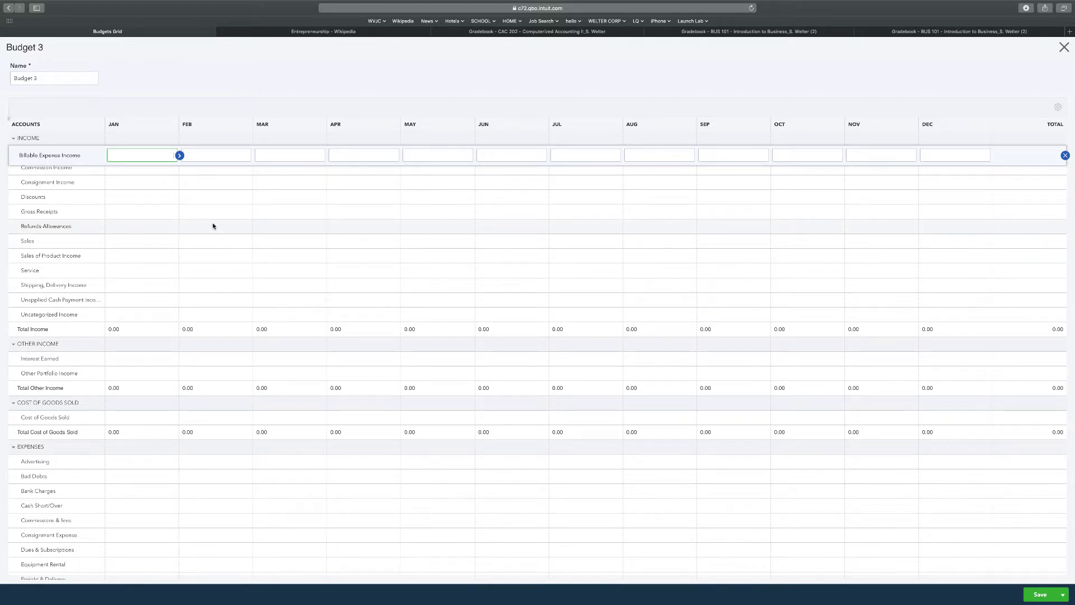
{"action": "left_click", "coordinate": [125, 255]}
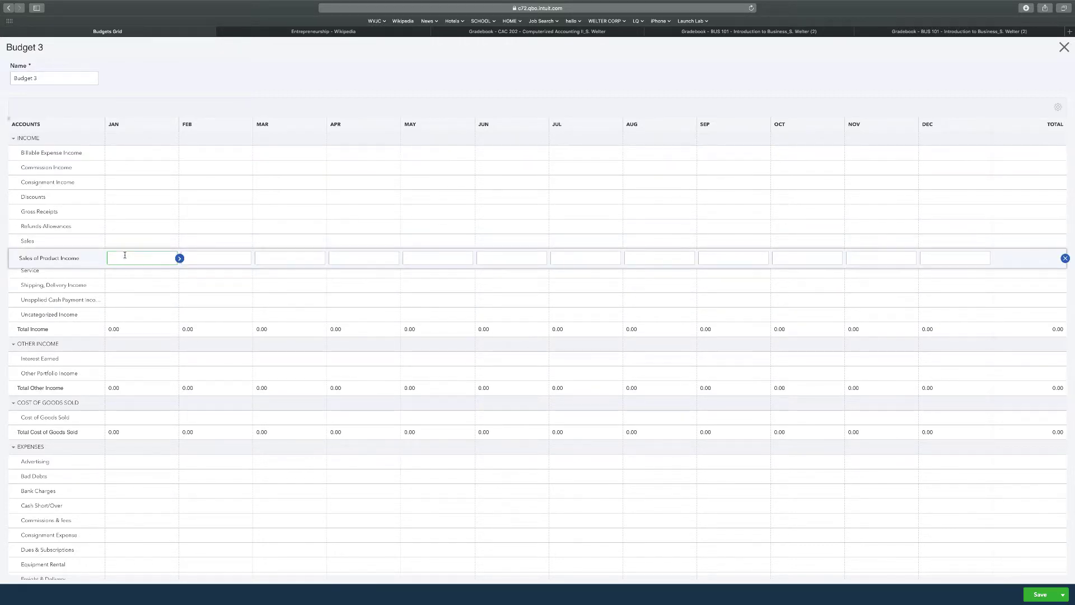
{"action": "type", "text": "20,000"}
{"action": "left_click", "coordinate": [179, 258]}
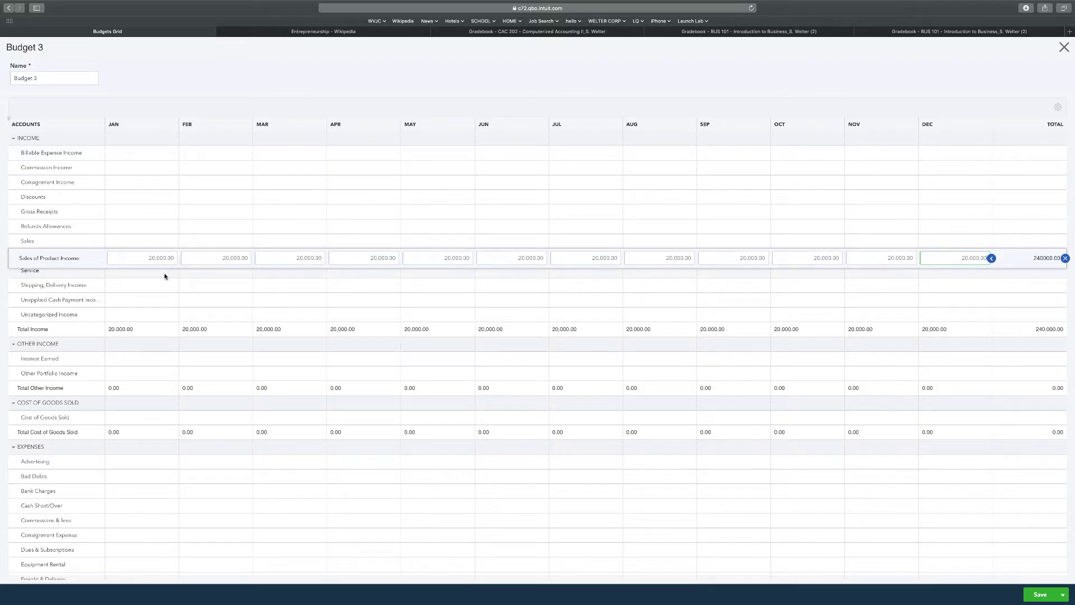
{"action": "left_click", "coordinate": [141, 273]}
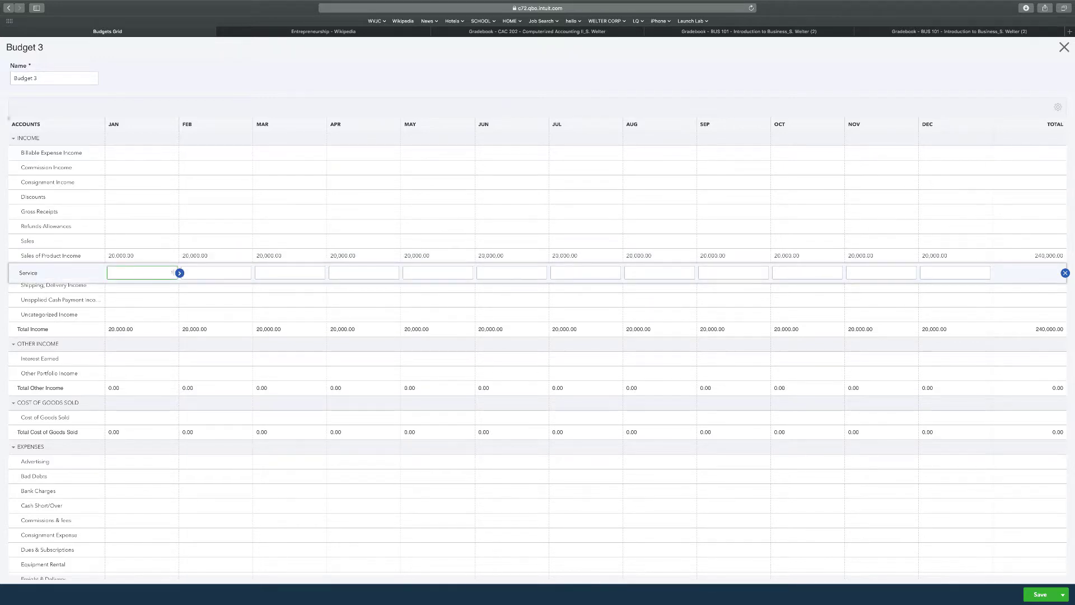
{"action": "left_click", "coordinate": [179, 273]}
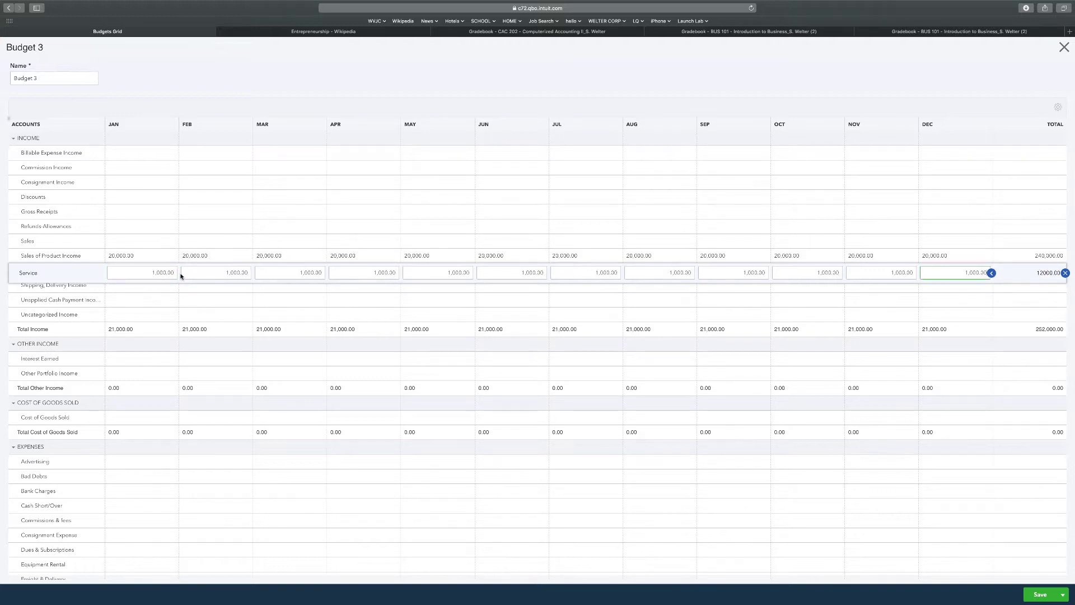
{"action": "left_click", "coordinate": [120, 420]}
{"action": "type", "text": "10,"}
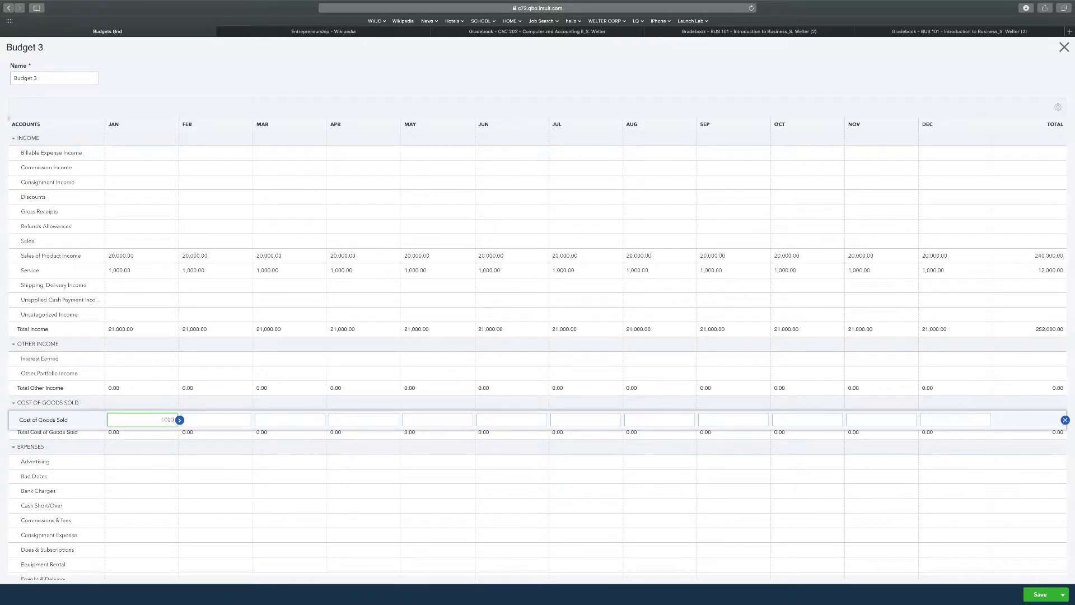
{"action": "type", "text": "000"}
{"action": "left_click", "coordinate": [179, 419]}
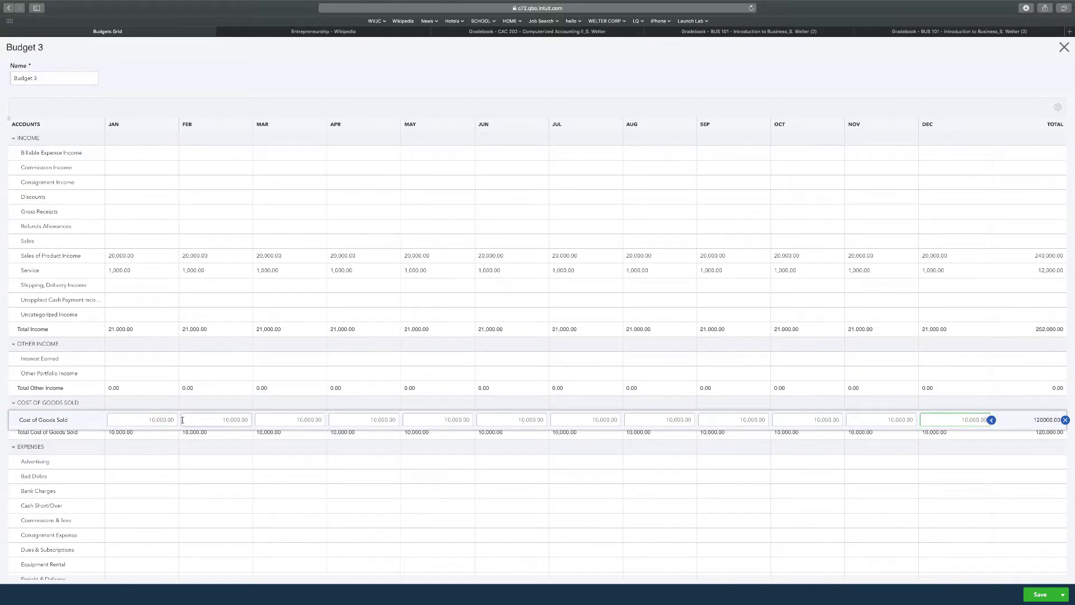
Budget 1,000 Advertising, 500 Insurance and 350 Interest Expense for every month
{"action": "left_click", "coordinate": [148, 464]}
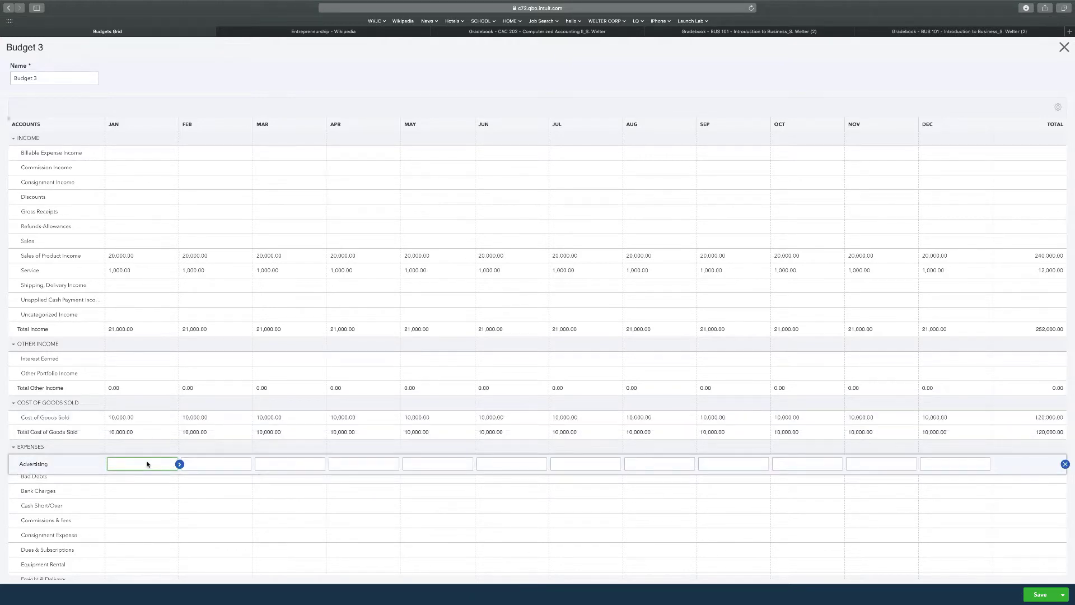
{"action": "type", "text": "100"}
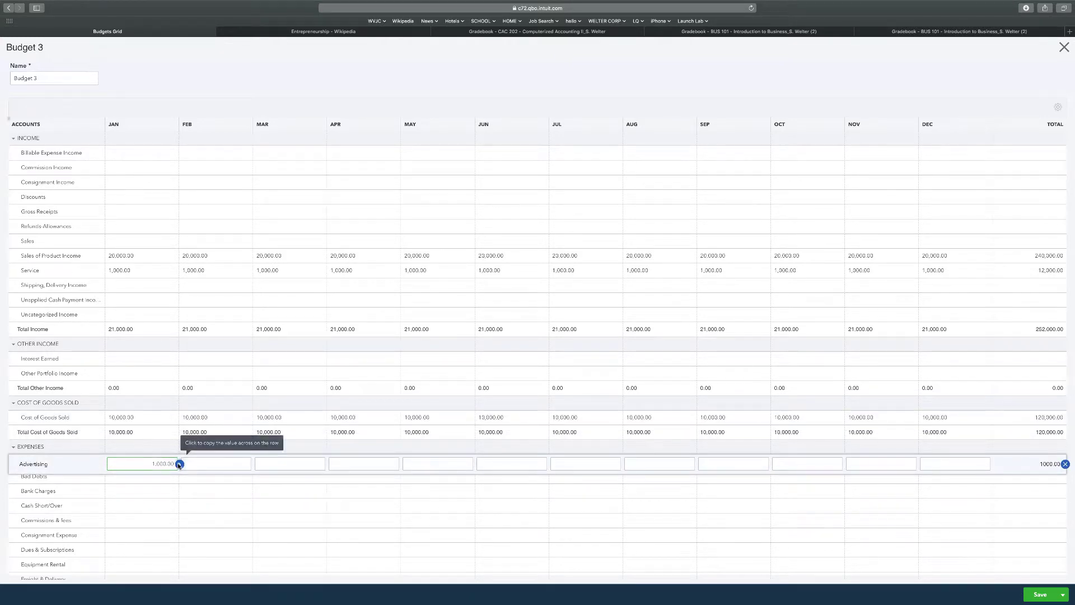
{"action": "left_click", "coordinate": [179, 463]}
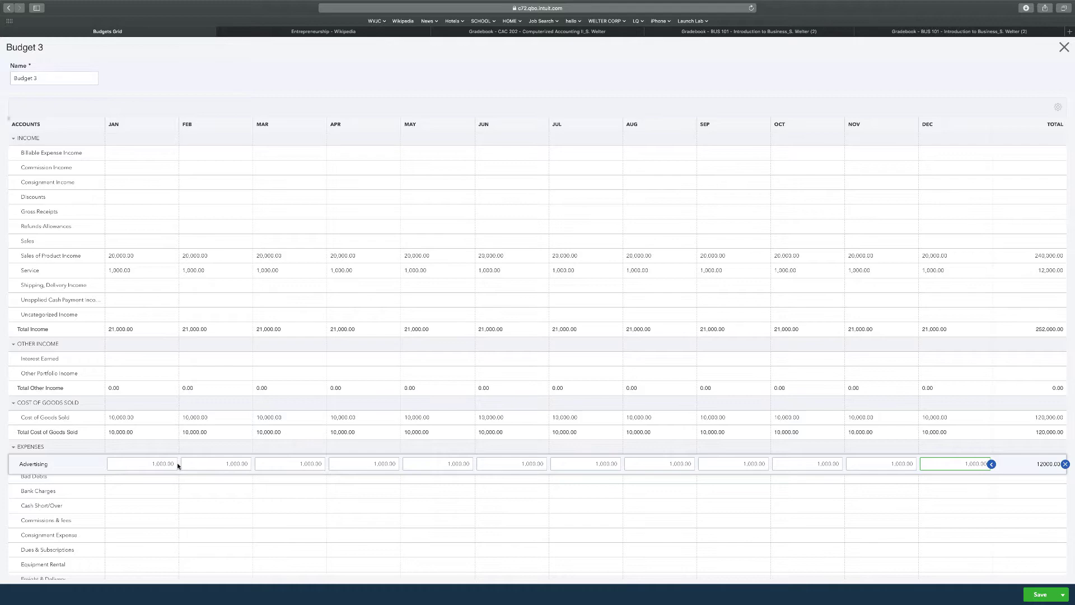
{"action": "scroll", "coordinate": [146, 512], "scroll_direction": "down", "scroll_amount": 3}
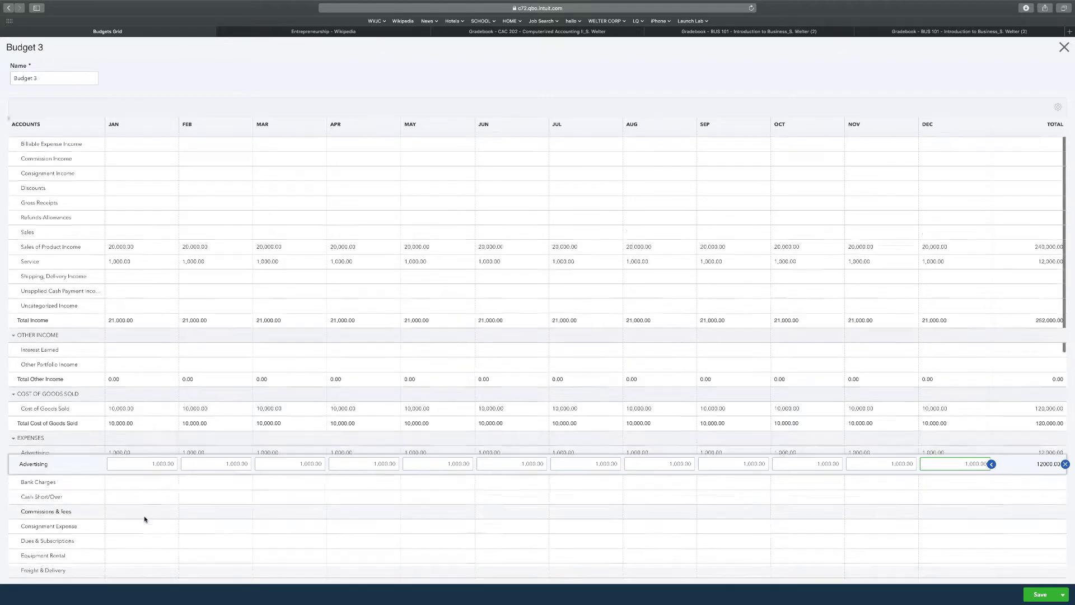
{"action": "left_click", "coordinate": [129, 506]}
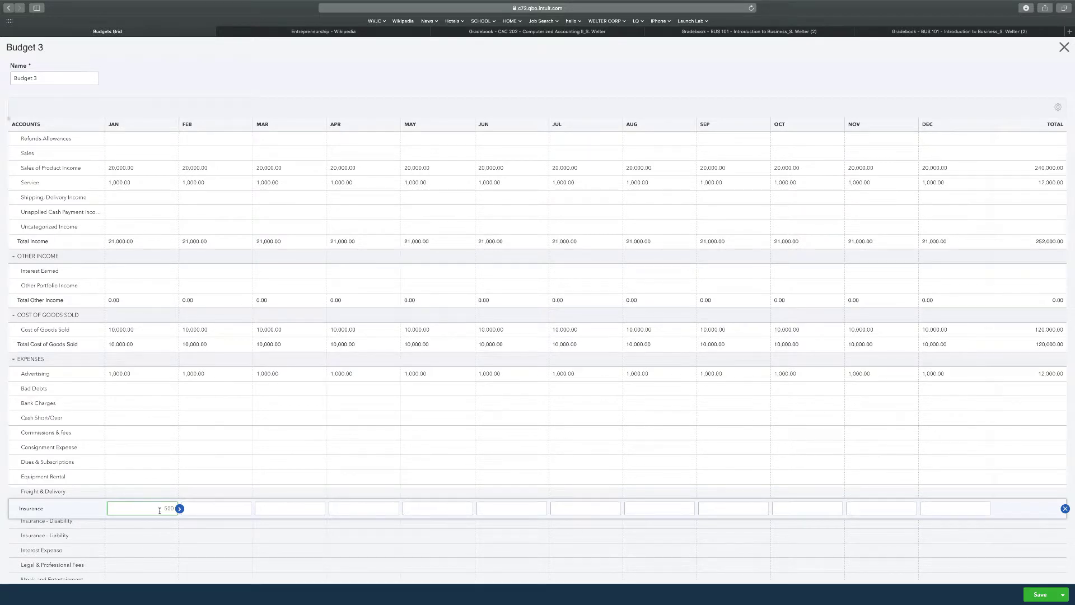
{"action": "left_click", "coordinate": [180, 509]}
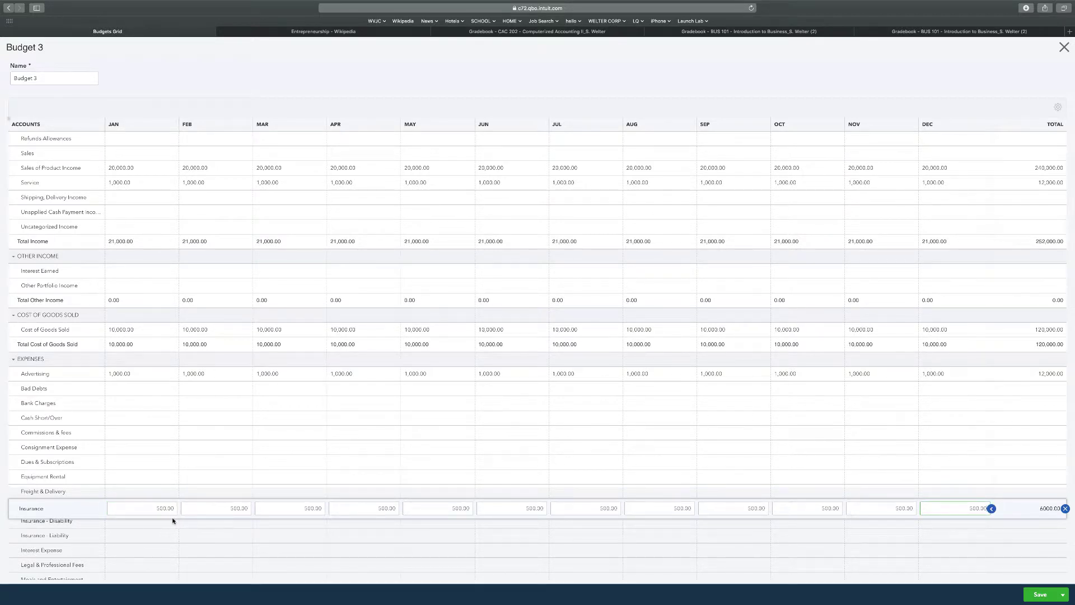
{"action": "left_click", "coordinate": [144, 550]}
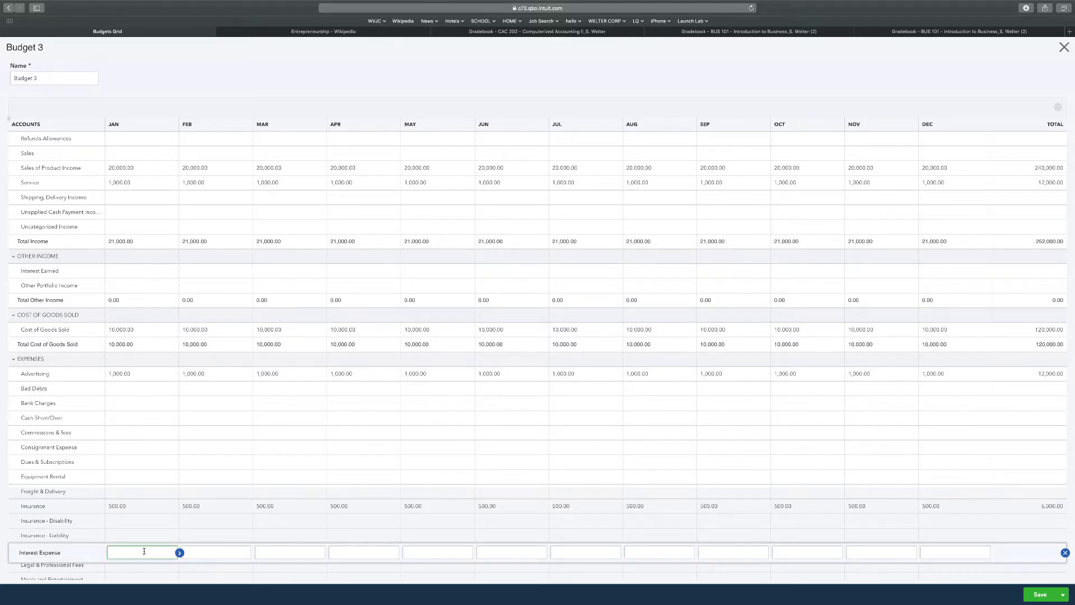
{"action": "type", "text": "350.00"}
{"action": "left_click", "coordinate": [180, 552]}
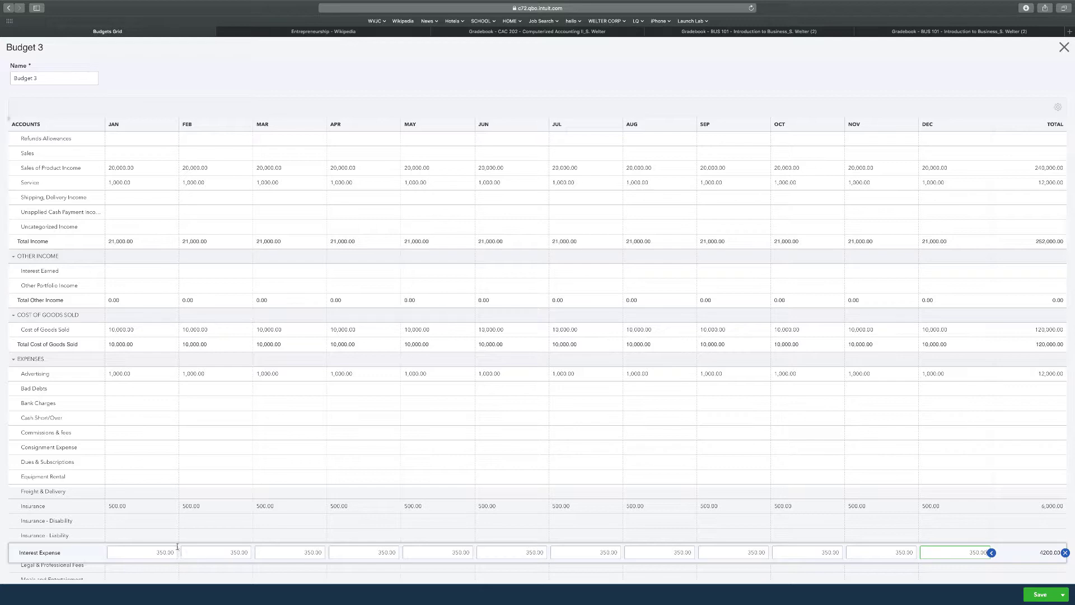
Budget 250 Meals and Entertainment and 7,000 Payroll Expenses monthly, then save Budget 3
{"action": "scroll", "coordinate": [175, 509], "scroll_direction": "down", "scroll_amount": 5}
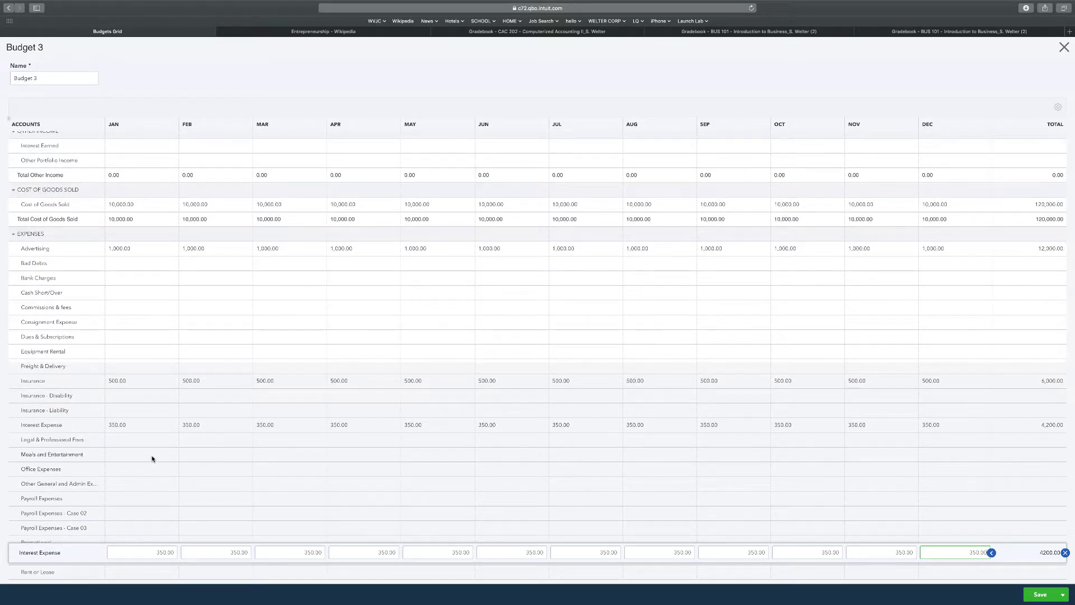
{"action": "left_click", "coordinate": [152, 457]}
{"action": "type", "text": "250"}
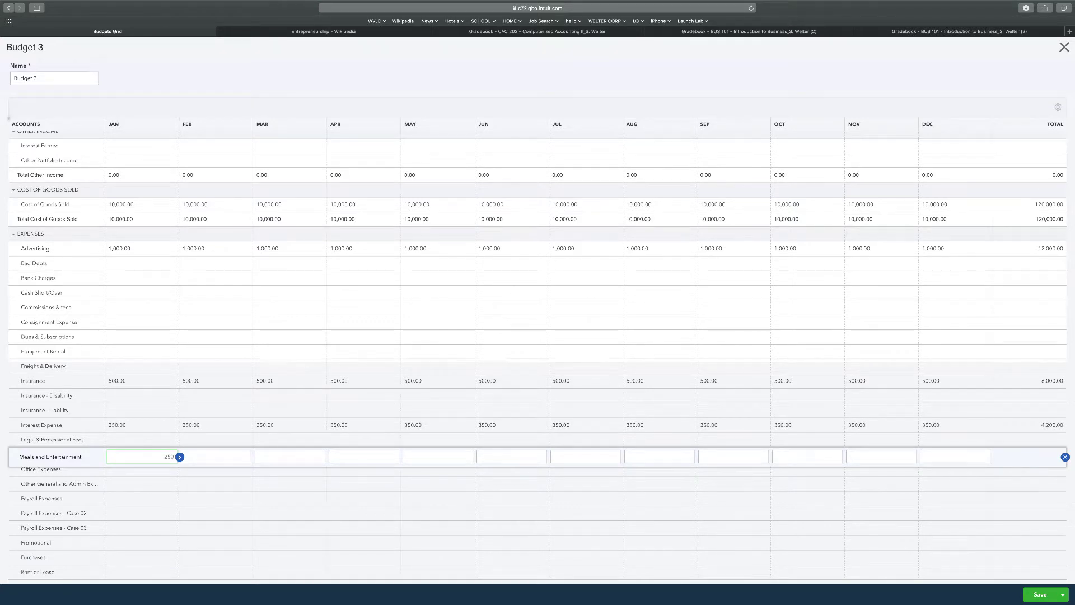
{"action": "left_click", "coordinate": [179, 457]}
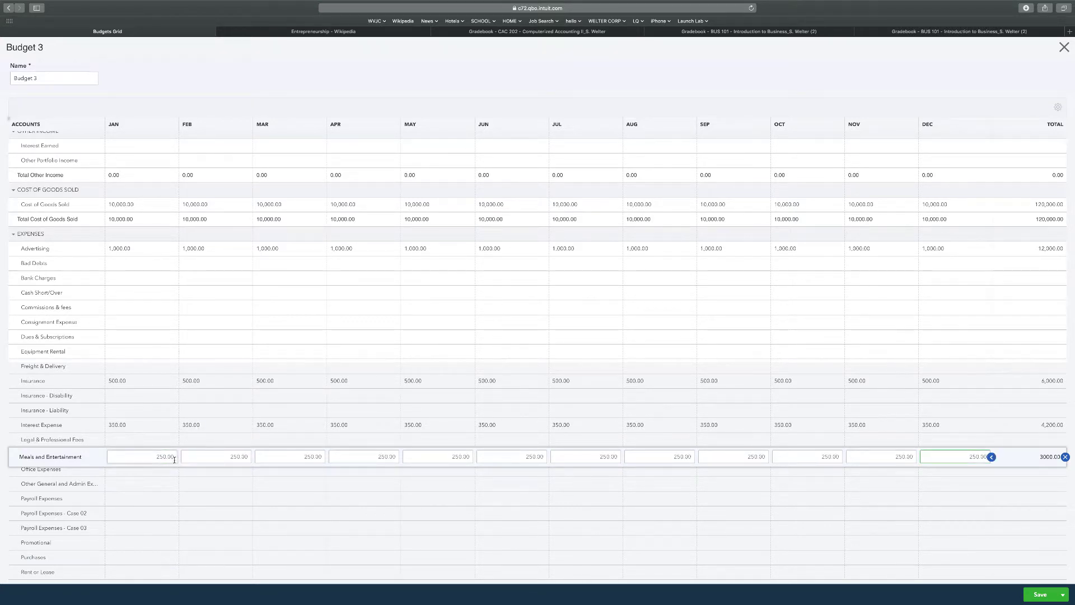
{"action": "left_click", "coordinate": [135, 528]}
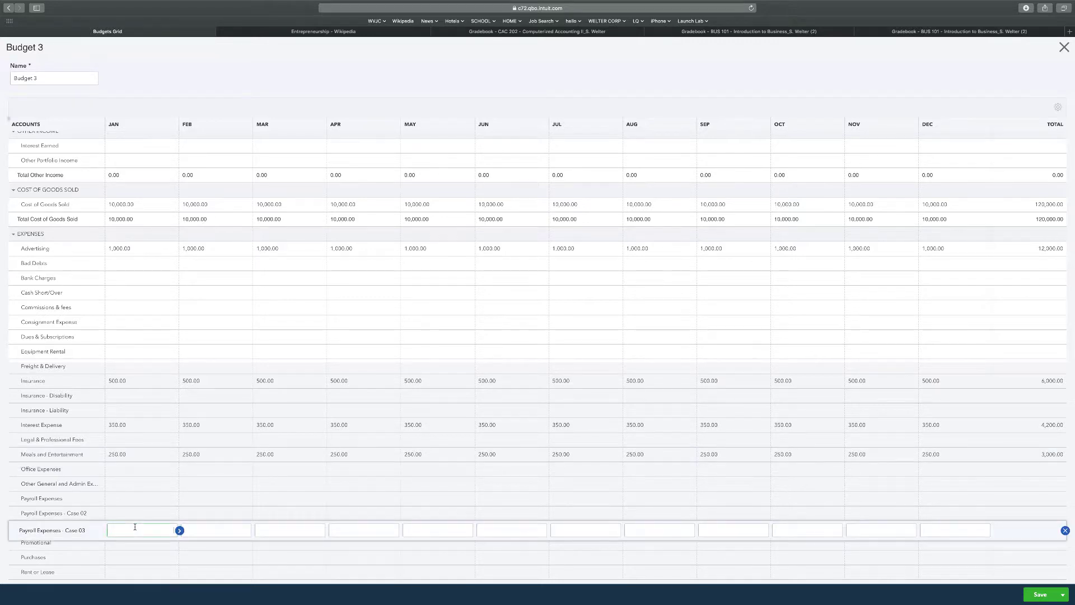
{"action": "type", "text": "7000"}
{"action": "left_click", "coordinate": [180, 530]}
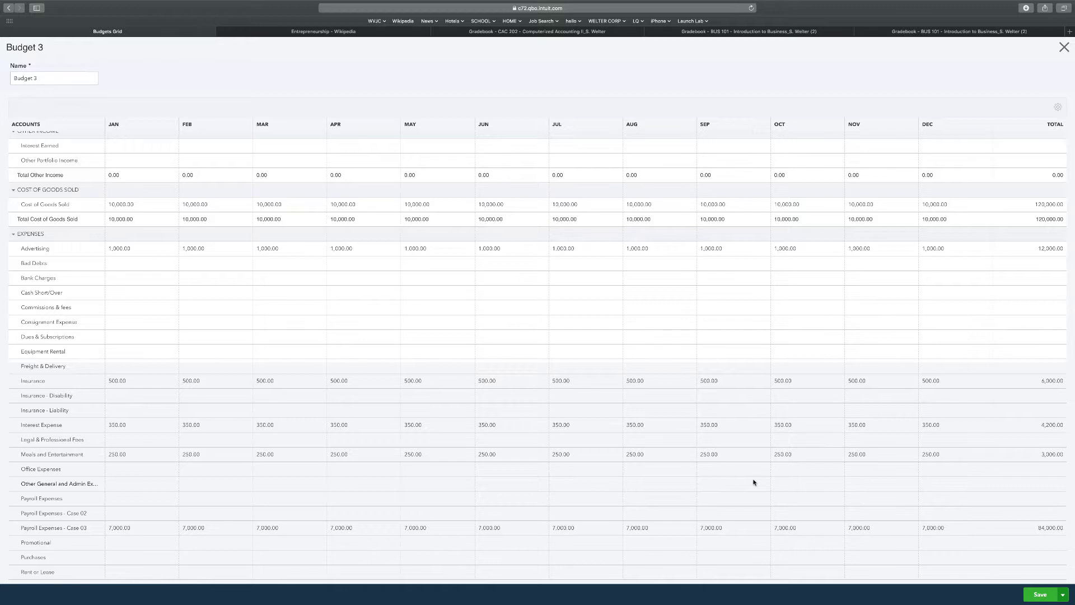
{"action": "left_click", "coordinate": [1040, 596]}
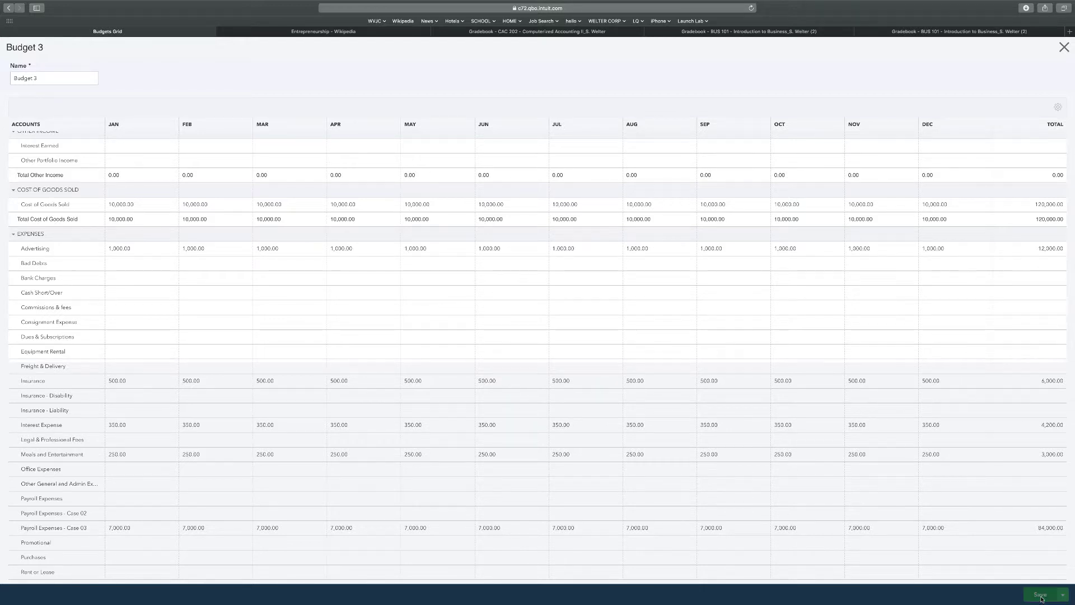
Leave the budget editor and choose Checking - Case 3 on the Reconcile page
{"action": "left_click", "coordinate": [1065, 50]}
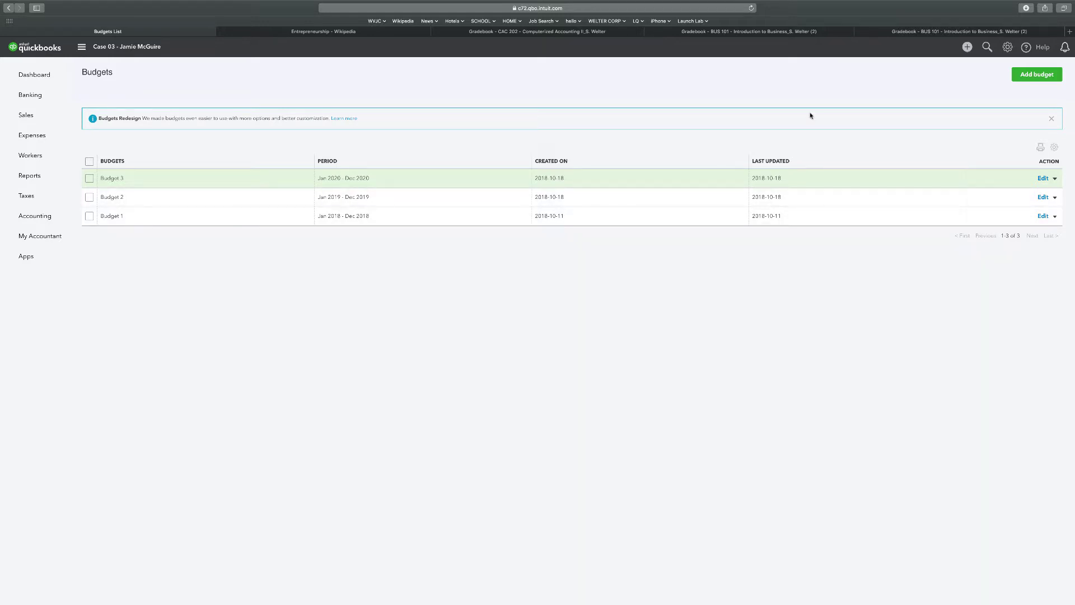
{"action": "left_click", "coordinate": [1008, 47]}
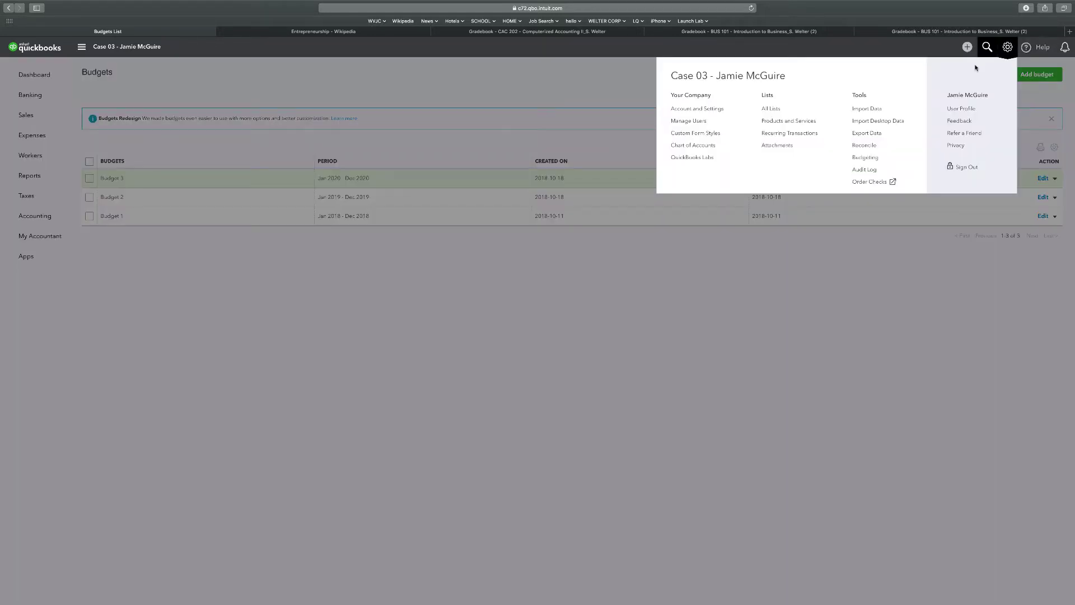
{"action": "left_click", "coordinate": [865, 145]}
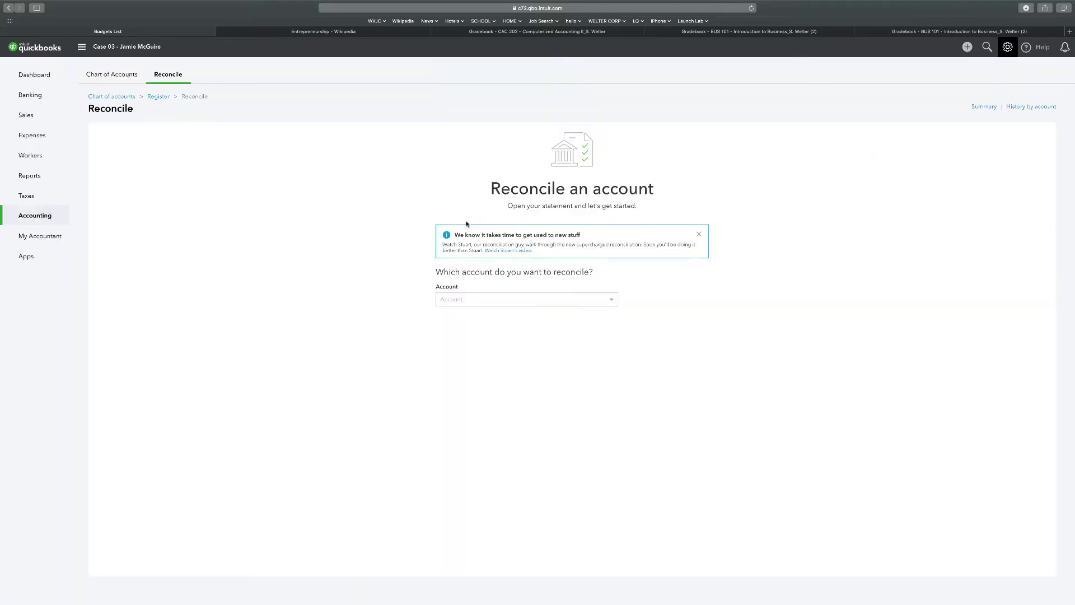
{"action": "left_click", "coordinate": [513, 300]}
{"action": "left_click", "coordinate": [475, 340]}
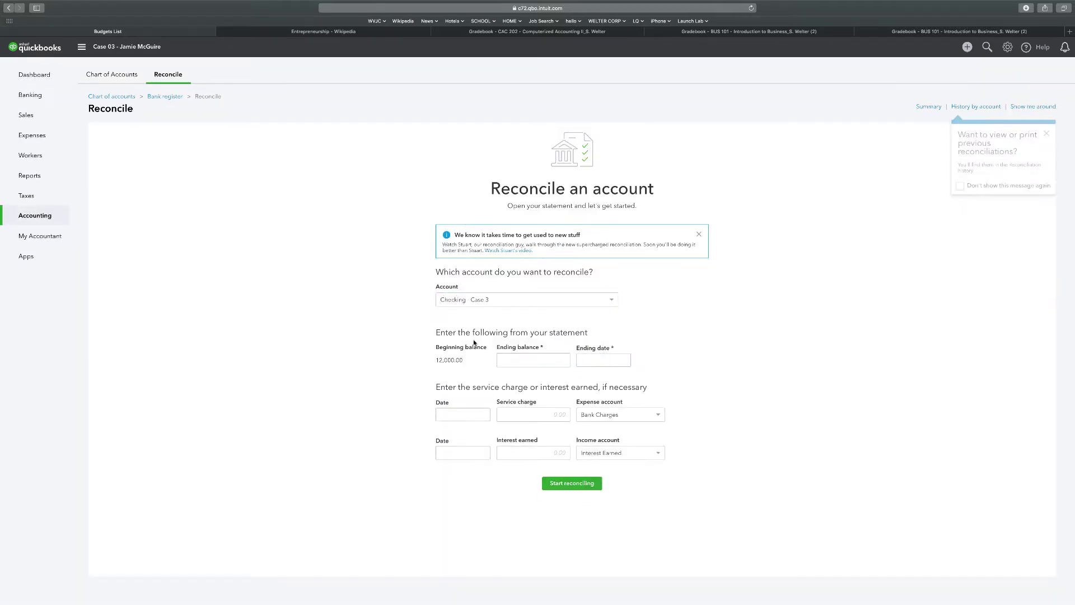
Enter ending balance 51,771.07 and ending date 01/31/2020, then start reconciling
{"action": "left_click", "coordinate": [525, 361]}
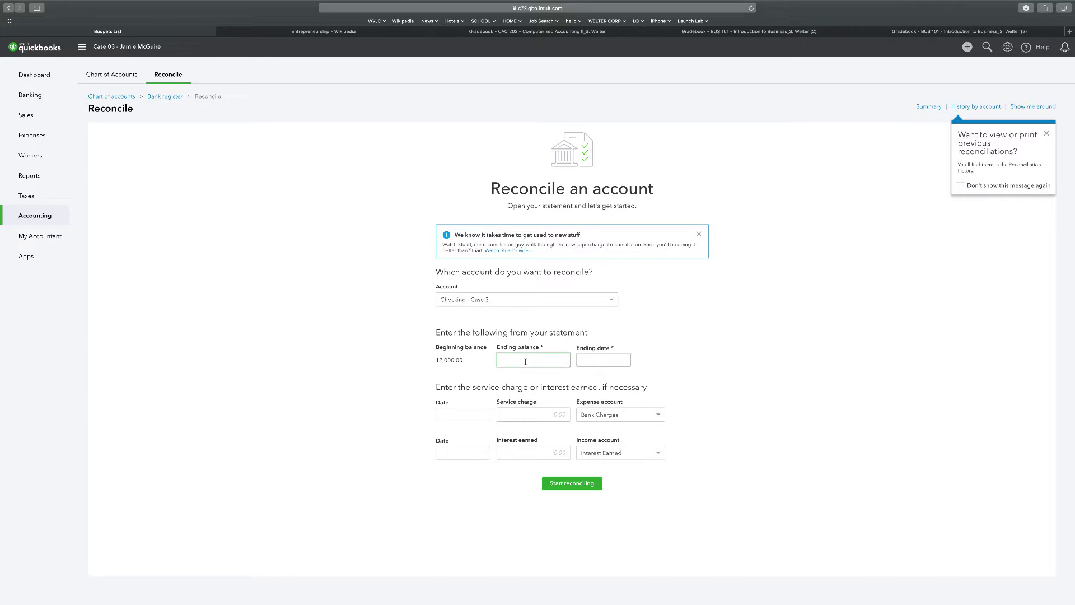
{"action": "type", "text": "51771.07"}
{"action": "left_click", "coordinate": [602, 359]}
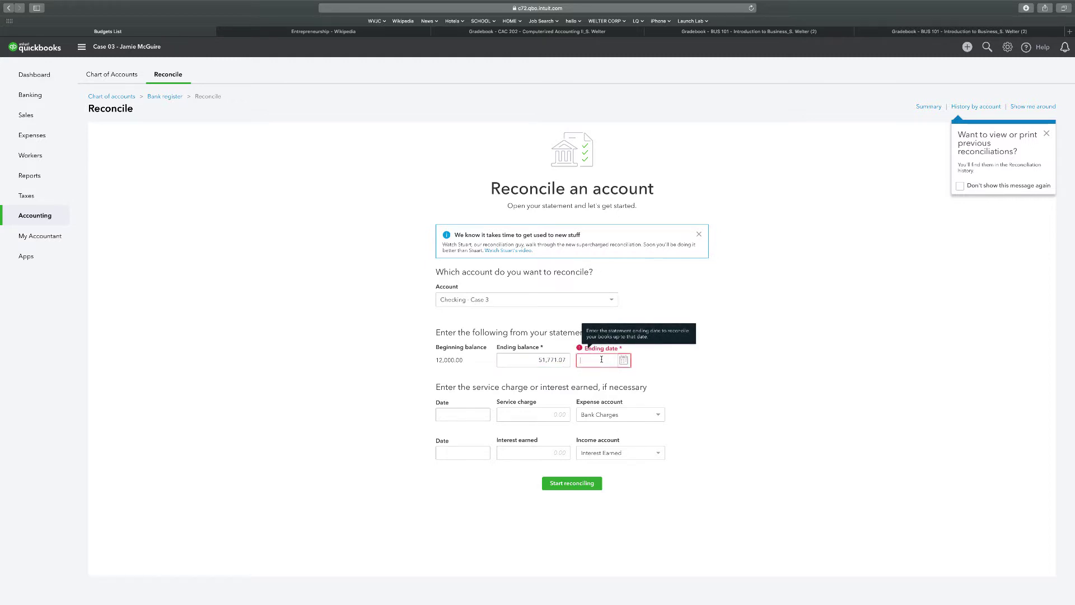
{"action": "type", "text": "1/31/20"}
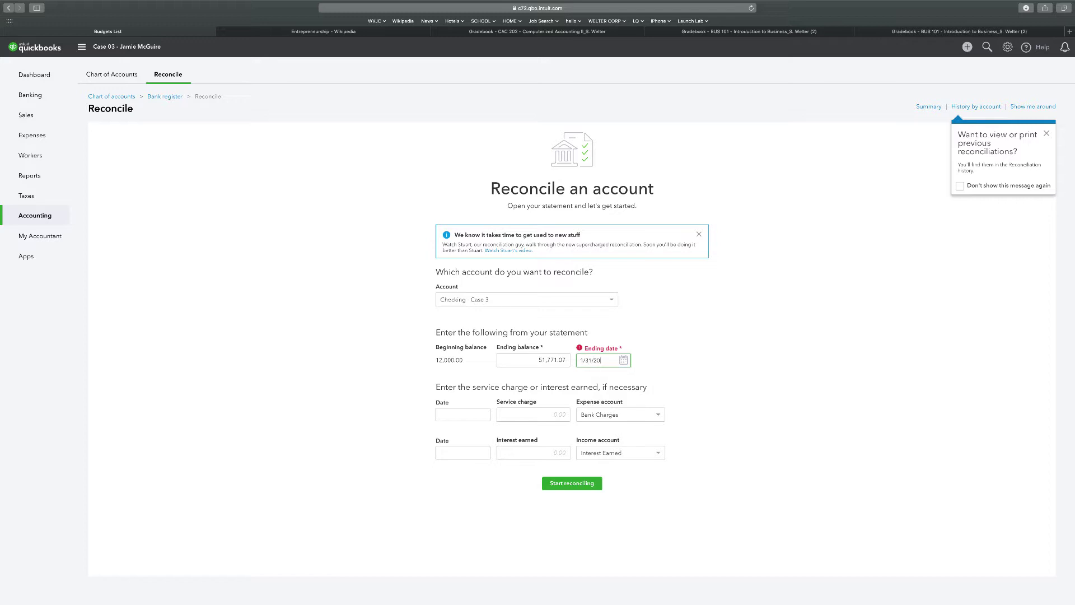
{"action": "left_click", "coordinate": [664, 348]}
{"action": "left_click", "coordinate": [564, 447]}
{"action": "left_click", "coordinate": [564, 383]}
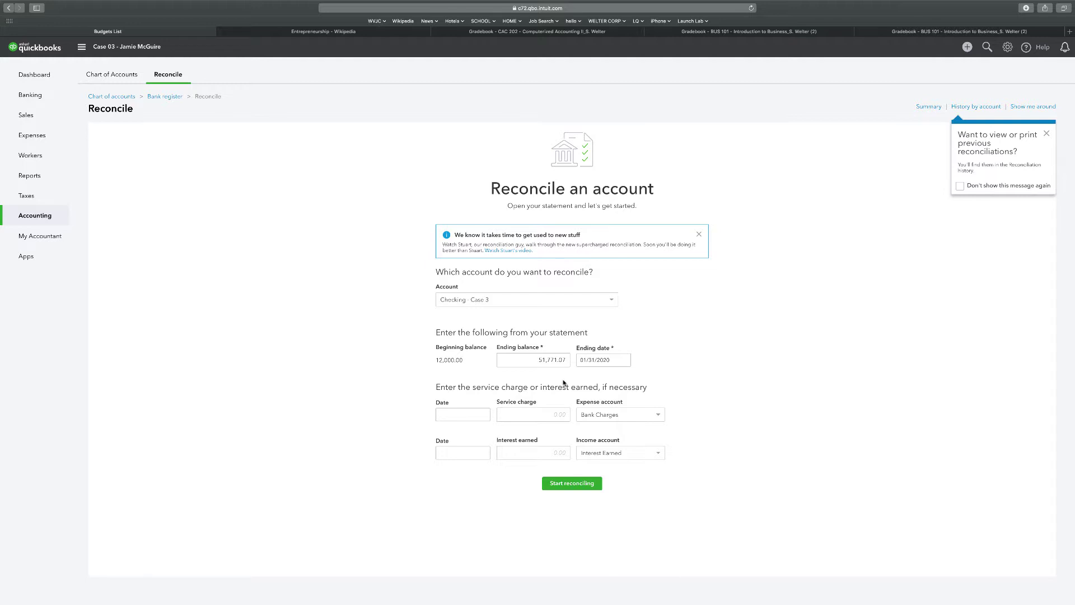
{"action": "left_click", "coordinate": [548, 362]}
{"action": "left_click", "coordinate": [564, 483]}
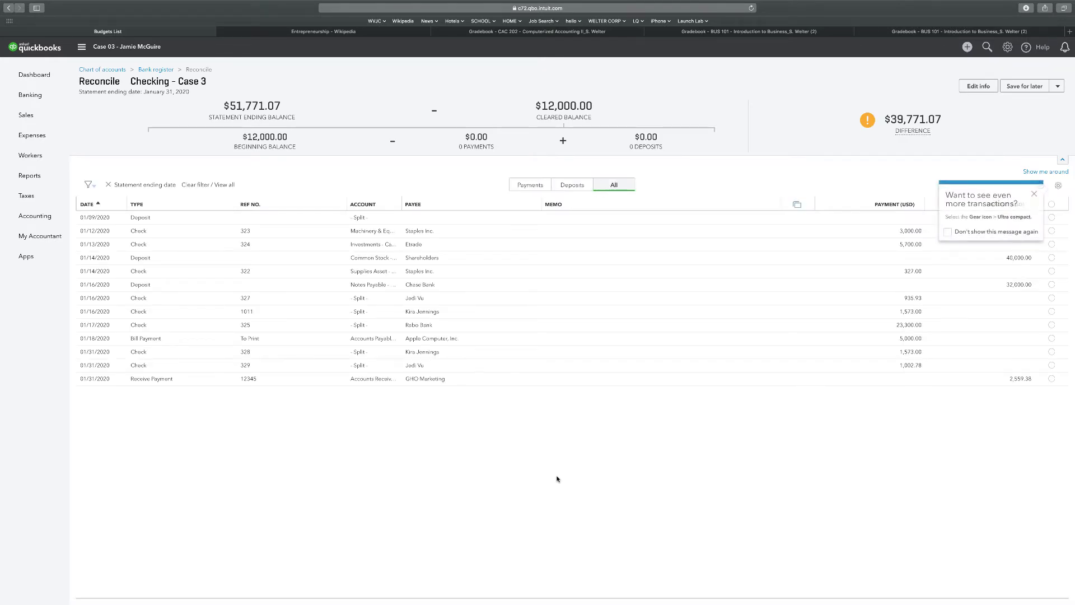
Tick eleven transactions as cleared (checks 322-328, 1011, bill payment, three deposits), skipping check 329
{"action": "left_click", "coordinate": [1034, 194]}
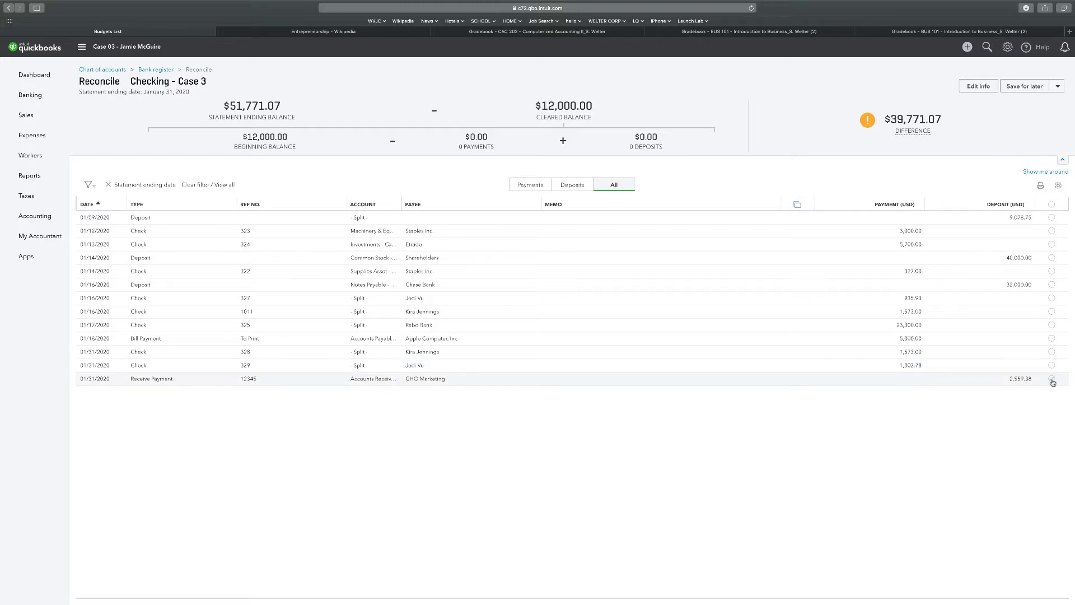
{"action": "left_click", "coordinate": [1052, 352]}
{"action": "left_click", "coordinate": [1052, 338]}
{"action": "left_click", "coordinate": [1052, 325]}
{"action": "left_click", "coordinate": [1052, 311]}
{"action": "left_click", "coordinate": [1052, 298]}
{"action": "left_click", "coordinate": [1052, 285]}
{"action": "left_click", "coordinate": [1052, 272]}
{"action": "left_click", "coordinate": [1052, 257]}
{"action": "left_click", "coordinate": [1051, 244]}
{"action": "left_click", "coordinate": [1052, 230]}
{"action": "left_click", "coordinate": [1052, 218]}
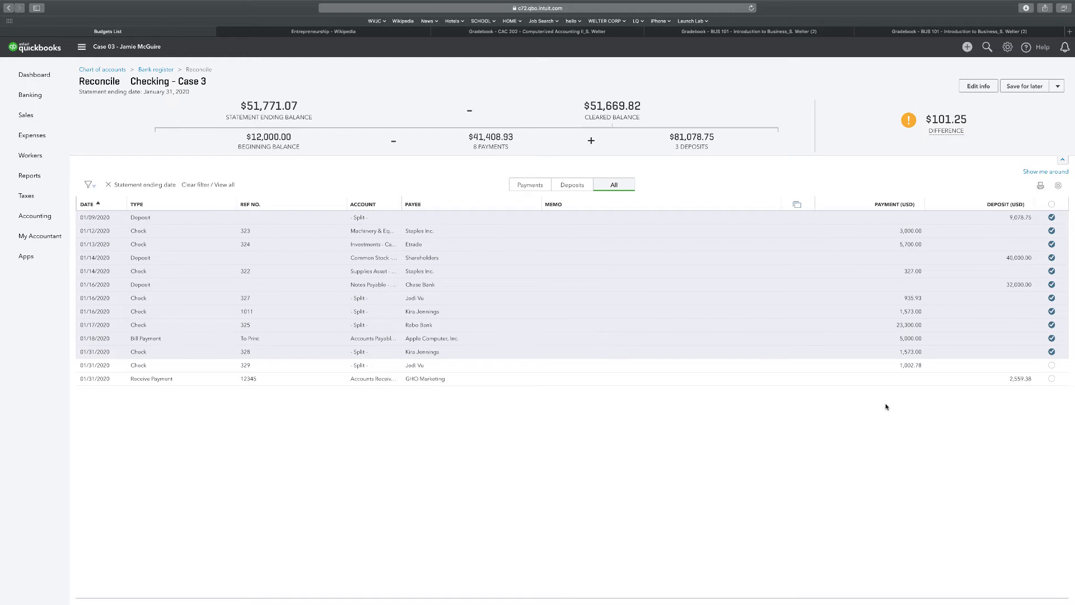
In the statement details, overwrite the ending balance with 51669.82
{"action": "mouse_move", "coordinate": [937, 119]}
{"action": "left_click", "coordinate": [970, 88]}
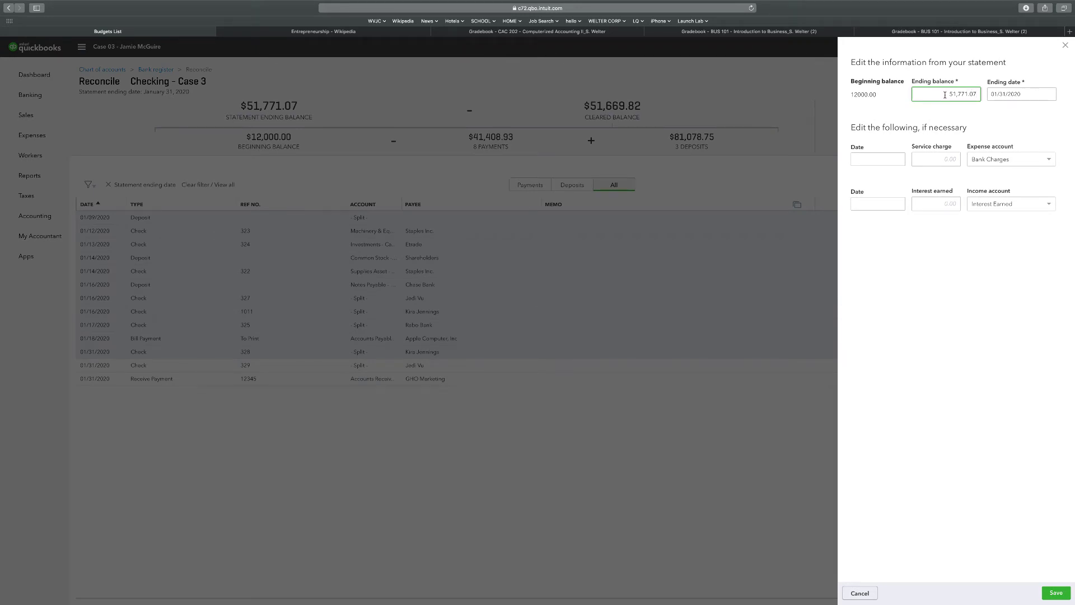
{"action": "left_click", "coordinate": [1065, 45]}
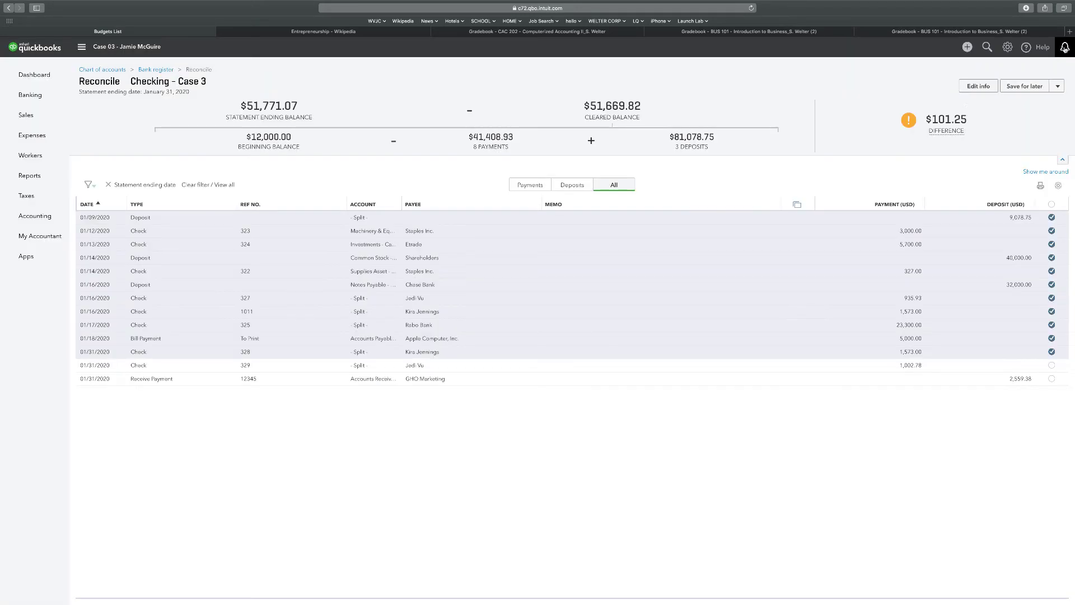
{"action": "left_click", "coordinate": [987, 87]}
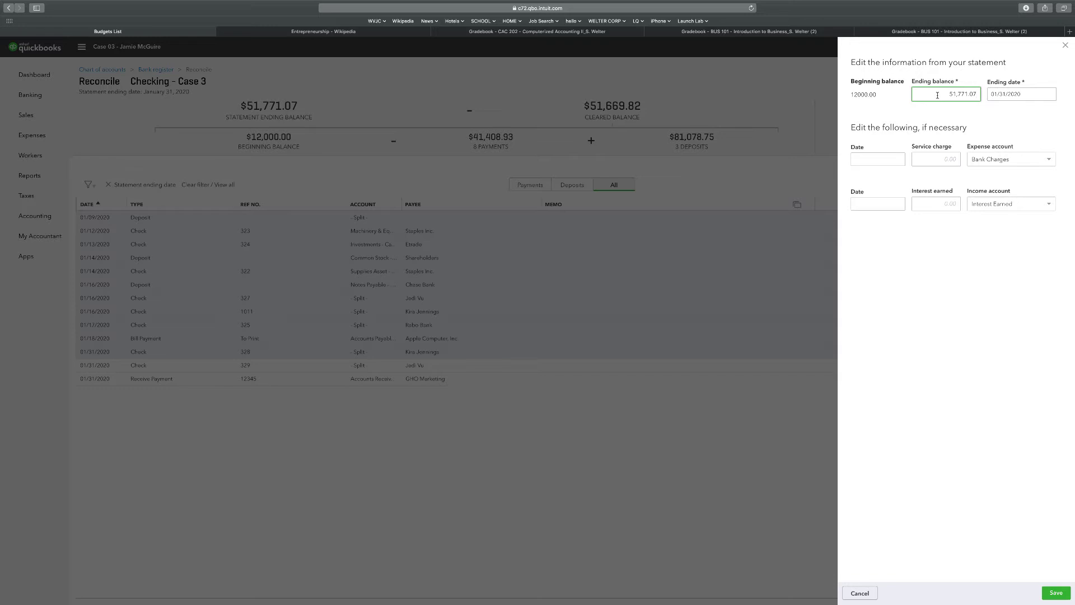
{"action": "left_click_drag", "start_coordinate": [946, 94], "coordinate": [987, 97]}
{"action": "type", "text": "51669.82"}
Save the 51,669.82 statement balance so the difference reads $0.00
{"action": "left_click", "coordinate": [1053, 592]}
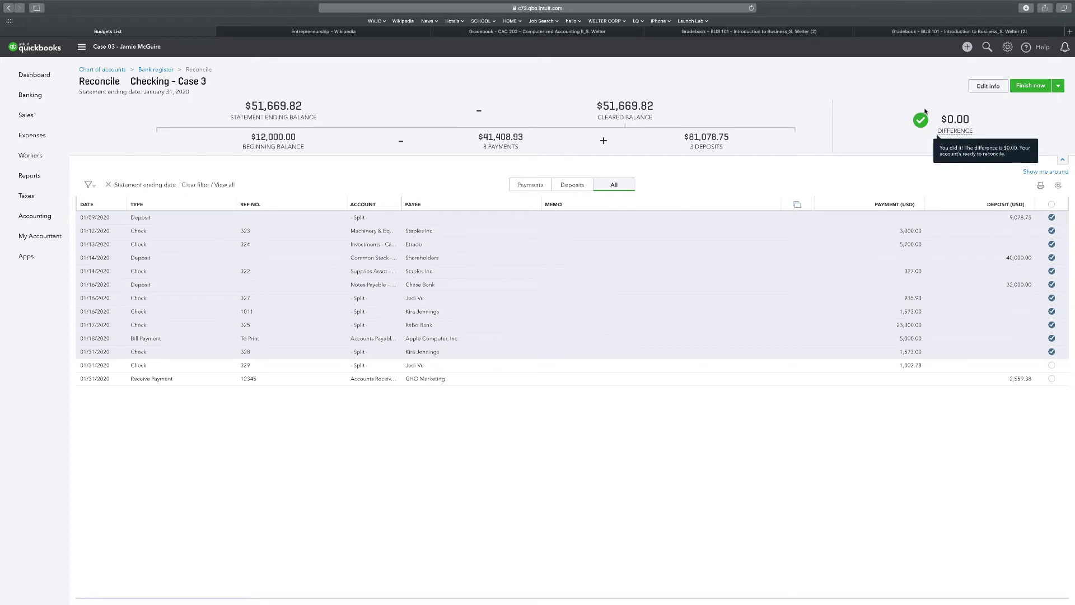
Finish the Checking - Case 3 reconciliation and dismiss the success message and reconciliations tip
{"action": "left_click", "coordinate": [1028, 87]}
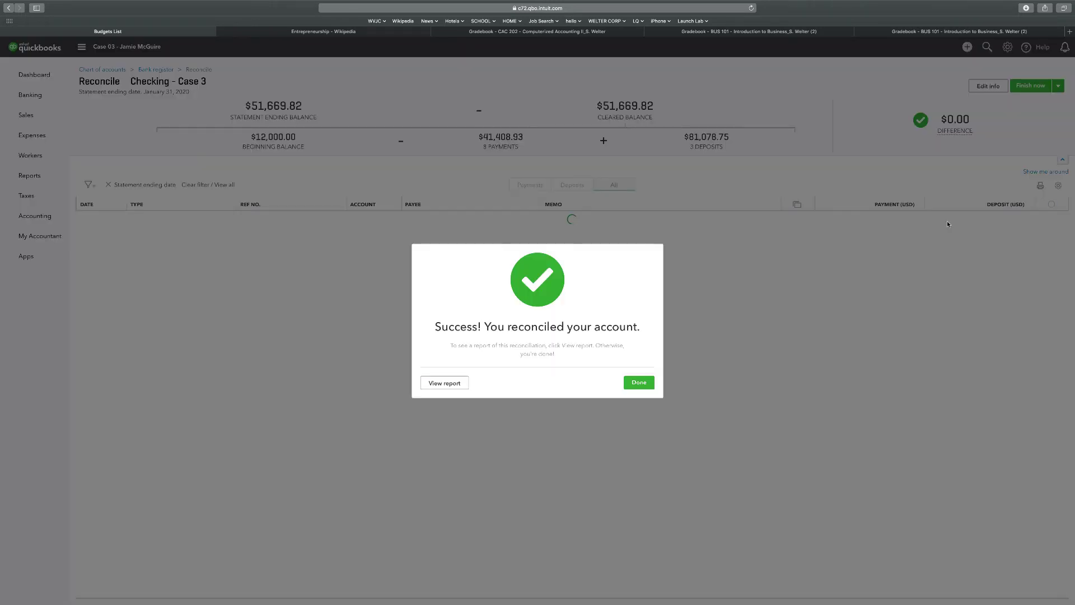
{"action": "left_click", "coordinate": [636, 383]}
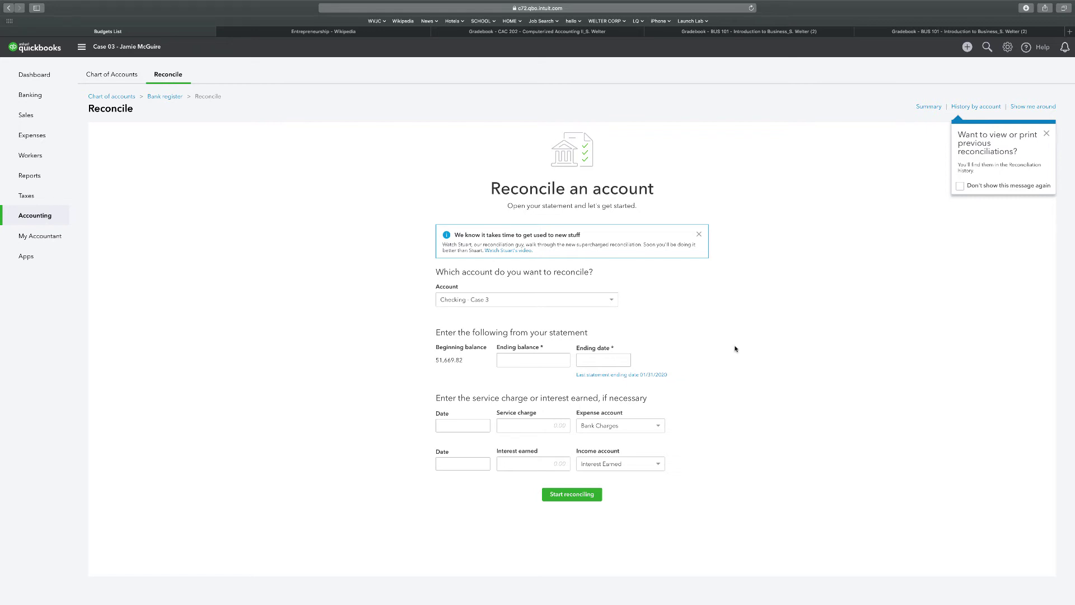
{"action": "left_click", "coordinate": [1046, 133]}
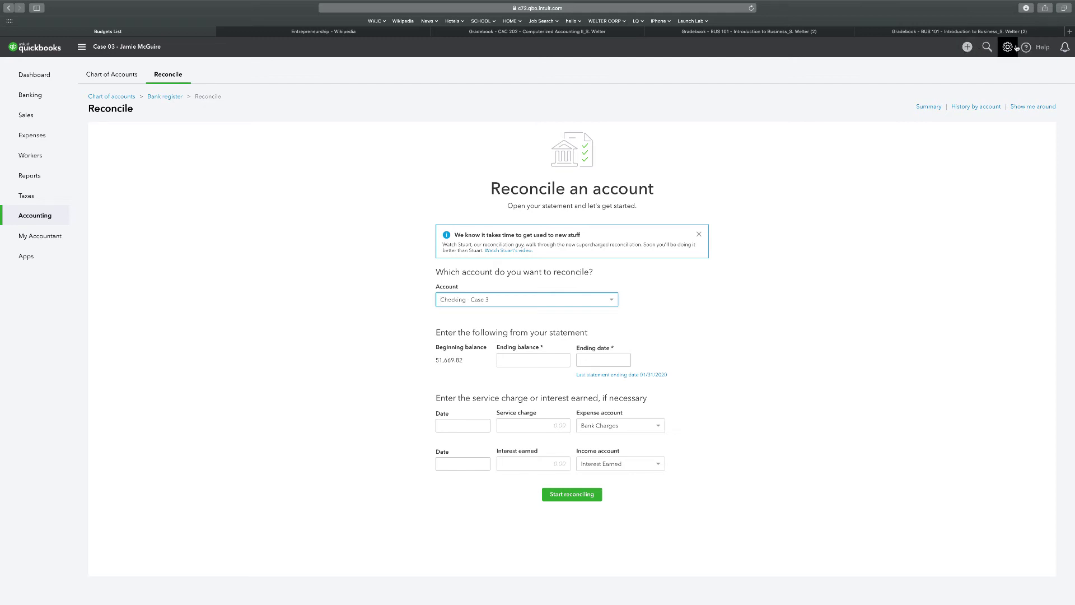
Save the Case 03 trial balance as TrialBalance.pdf and go back to the custom reports list
{"action": "left_click", "coordinate": [37, 182]}
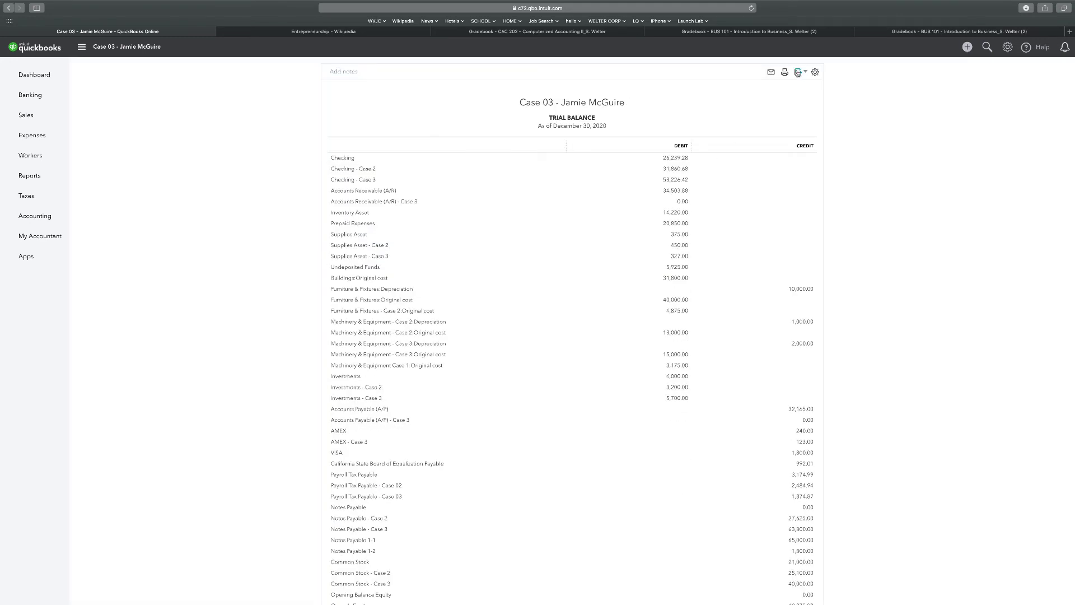
{"action": "left_click", "coordinate": [798, 71]}
{"action": "left_click", "coordinate": [744, 98]}
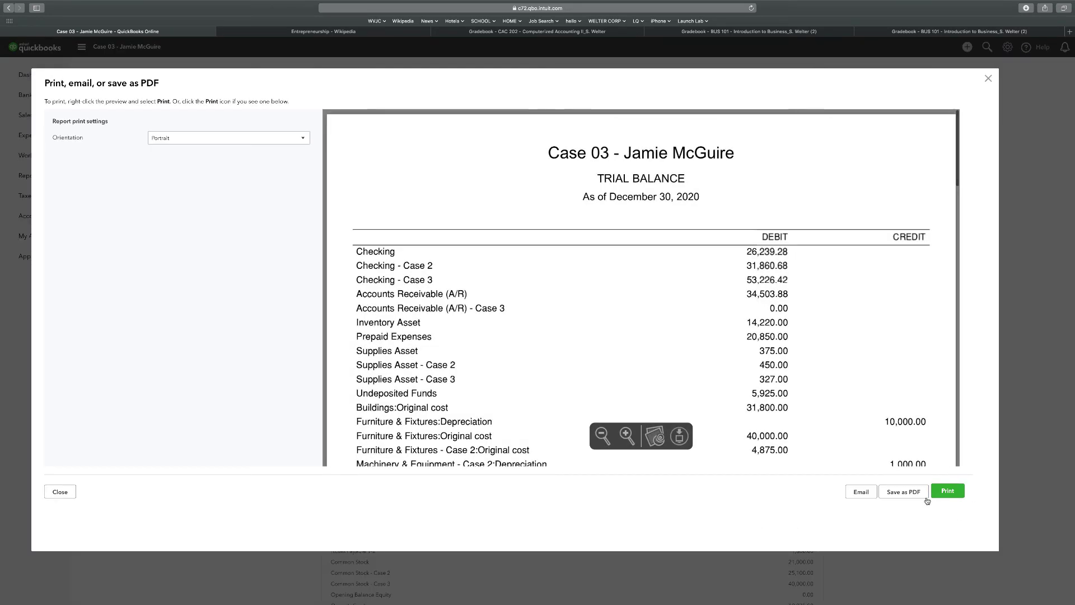
{"action": "left_click", "coordinate": [904, 492]}
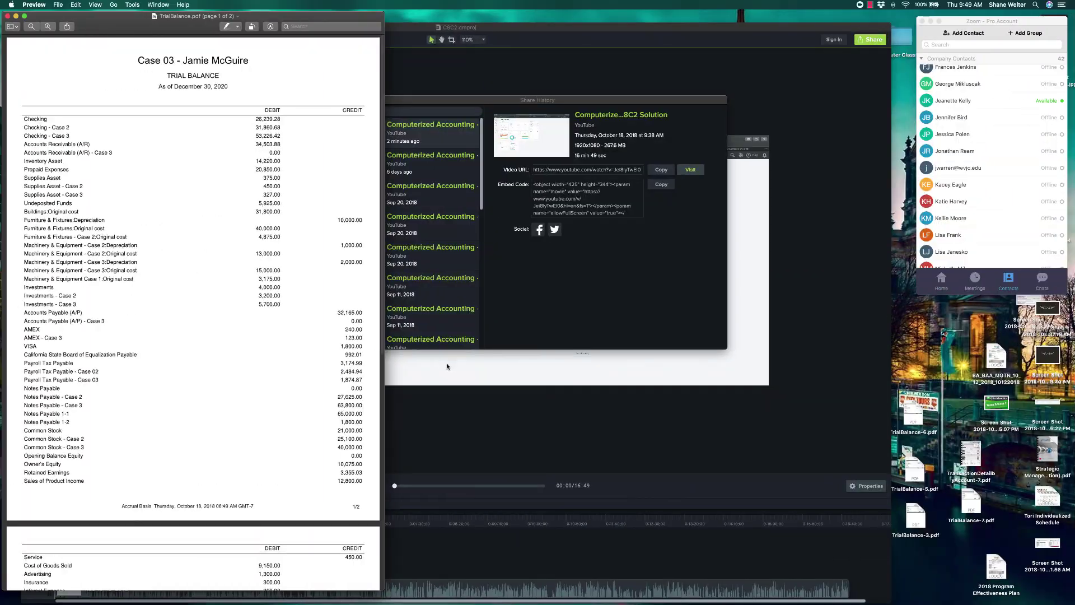
{"action": "key", "text": "super+Tab"}
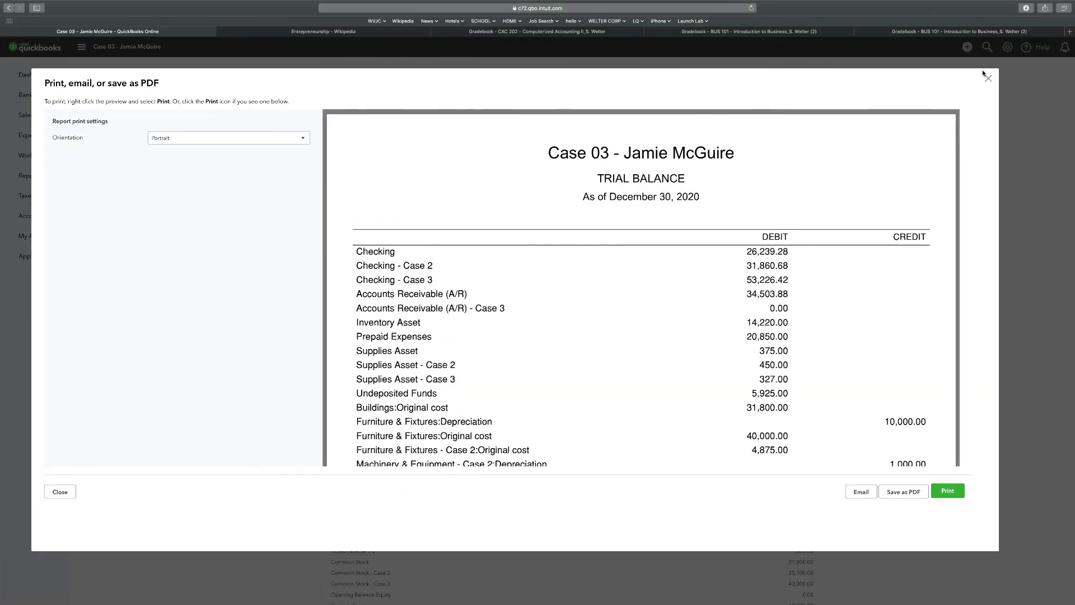
{"action": "left_click", "coordinate": [988, 78]}
{"action": "mouse_move", "coordinate": [32, 214]}
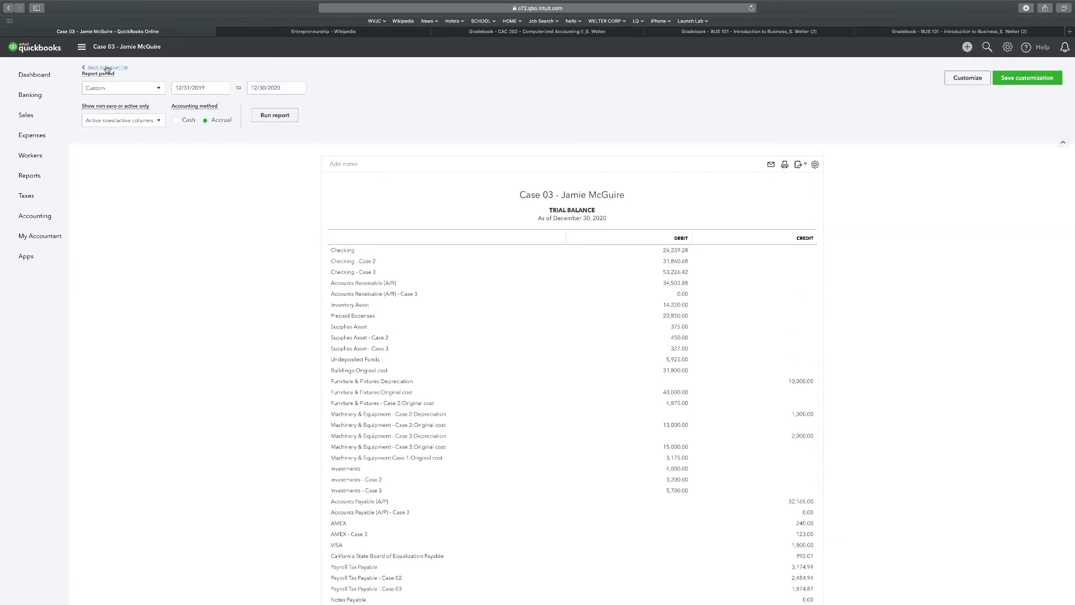
{"action": "left_click", "coordinate": [107, 68]}
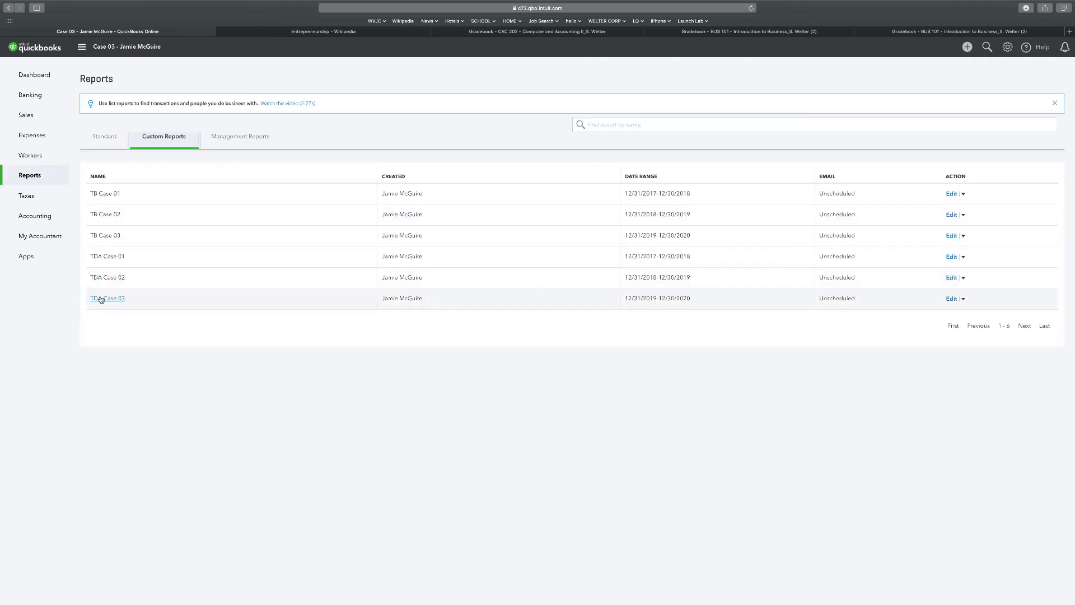
Open the TDA Case 03 report and save it as a PDF
{"action": "left_click", "coordinate": [101, 298]}
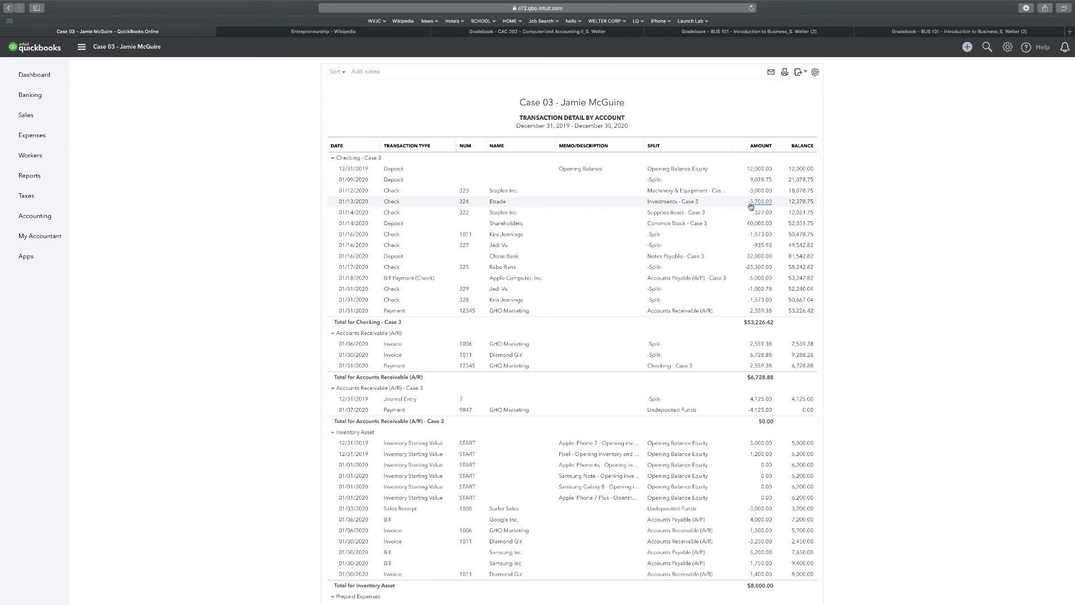
{"action": "left_click", "coordinate": [799, 72]}
{"action": "left_click", "coordinate": [799, 97]}
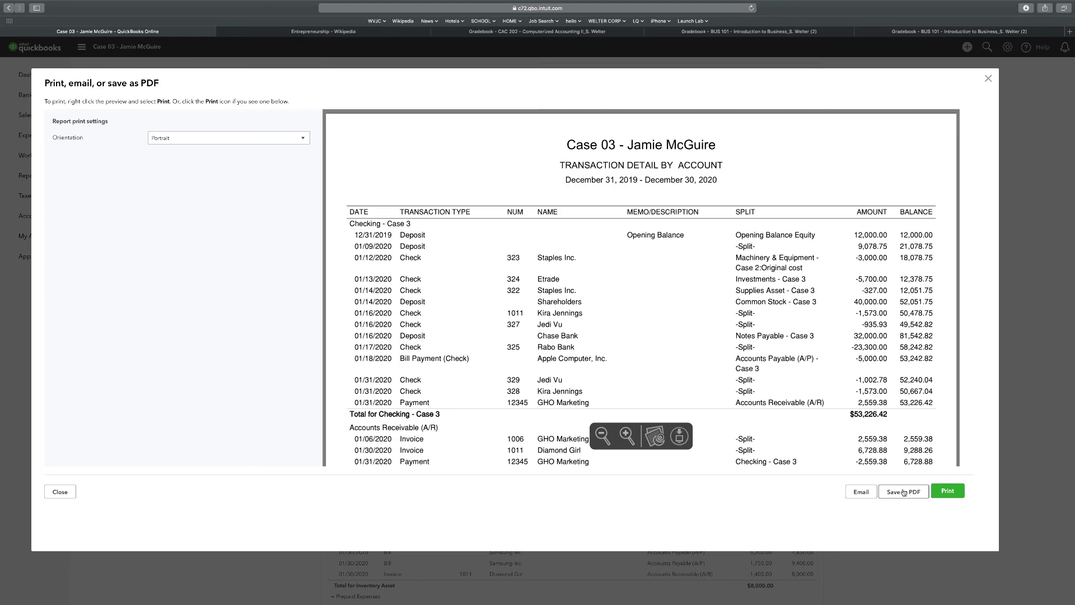
{"action": "left_click", "coordinate": [904, 493]}
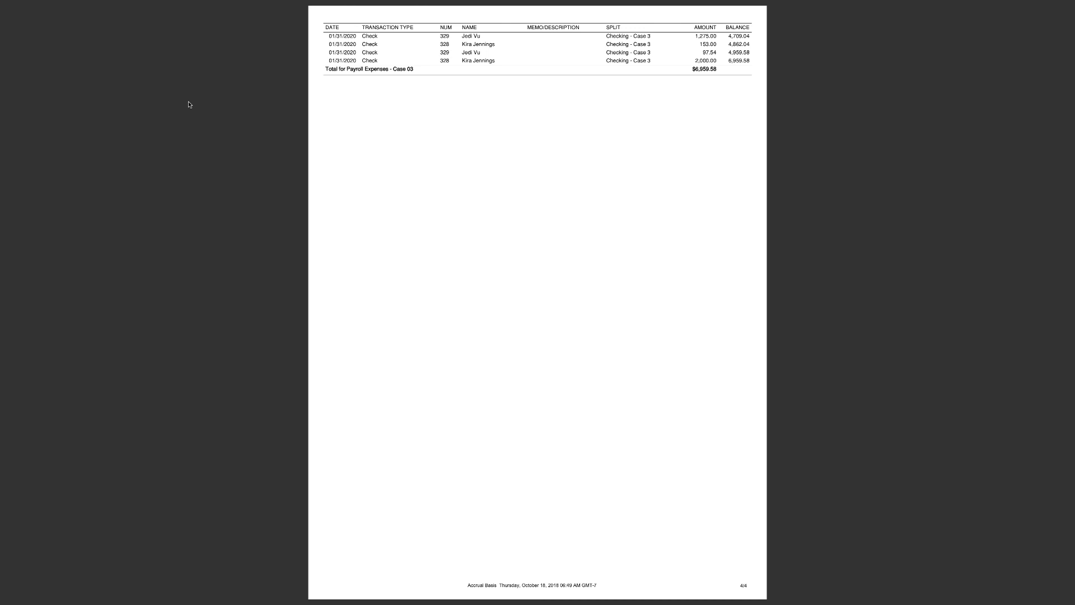
Switch Preview to TrialBalance.pdf full screen and view page 2 with the $326,859.84 totals
{"action": "mouse_move", "coordinate": [180, 2]}
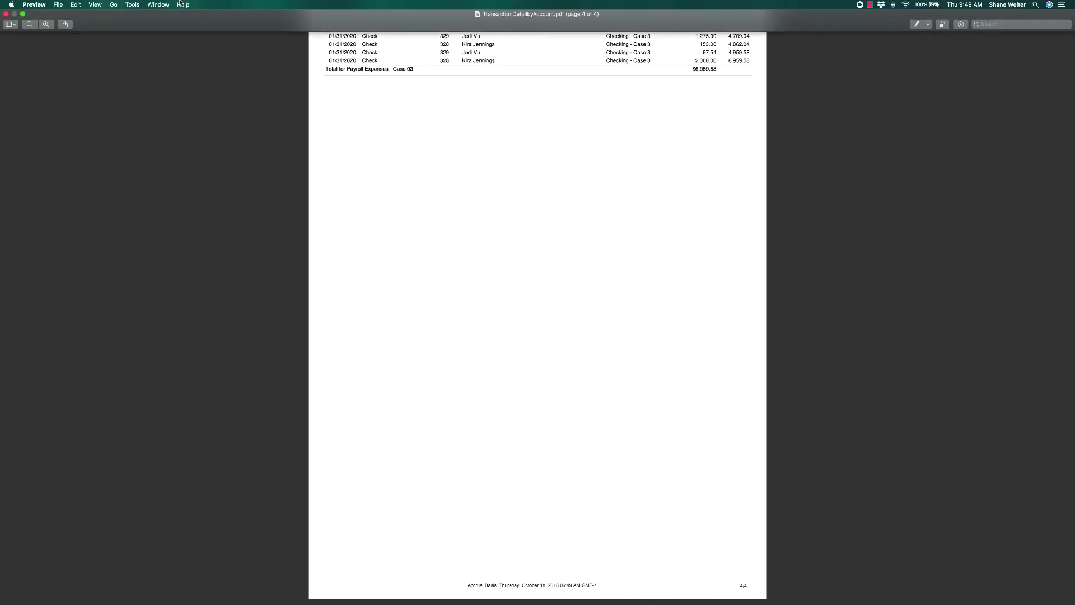
{"action": "left_click", "coordinate": [23, 14]}
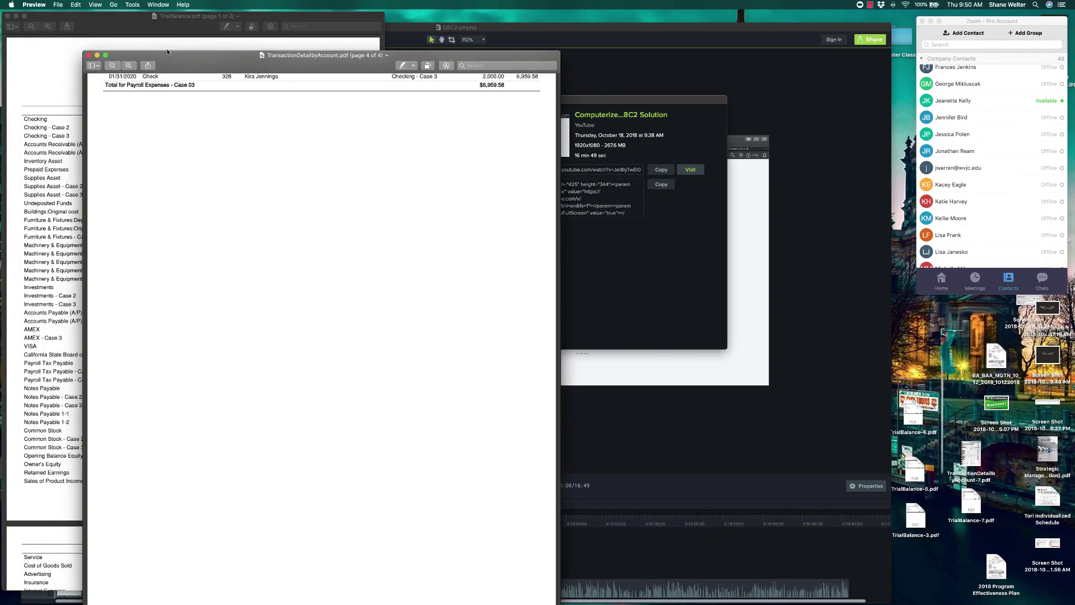
{"action": "left_click", "coordinate": [24, 16]}
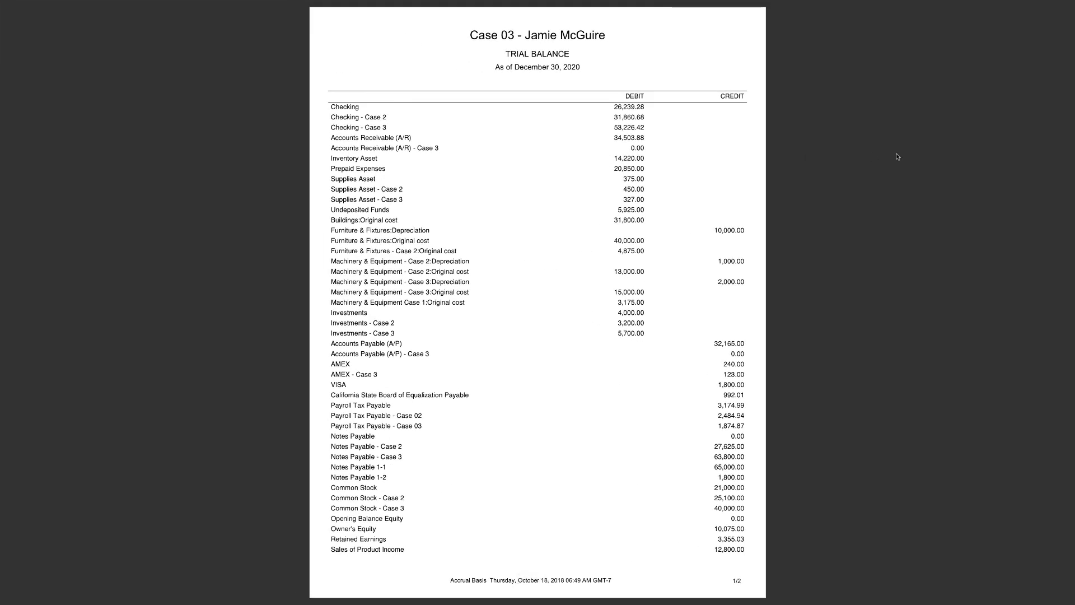
{"action": "scroll", "coordinate": [898, 157], "scroll_direction": "down", "scroll_amount": 5}
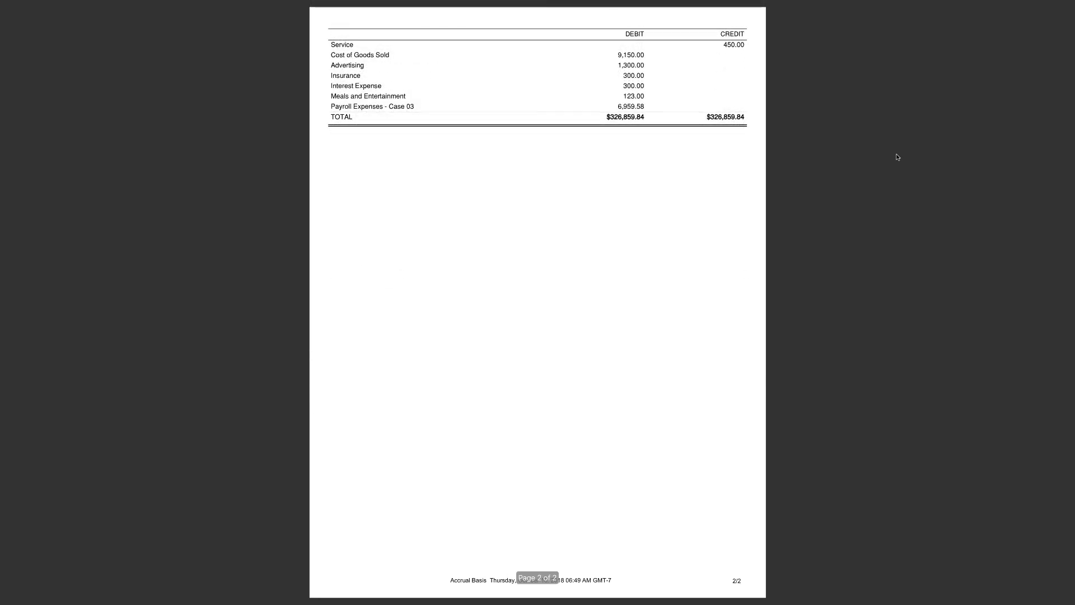